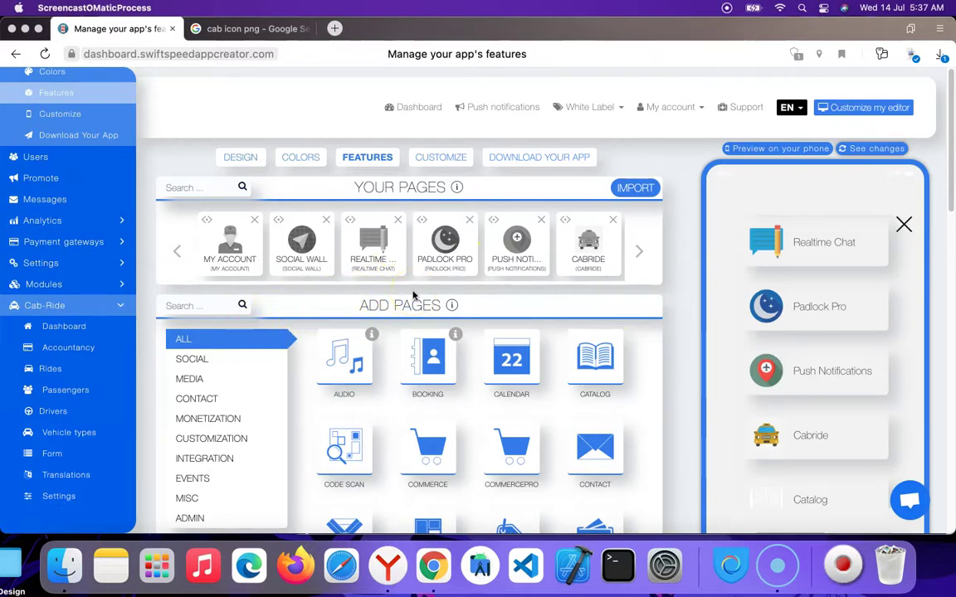
# Step: Add a Catalog page to the app and give it the orange dollar coin icon
pyautogui.click(204, 306)
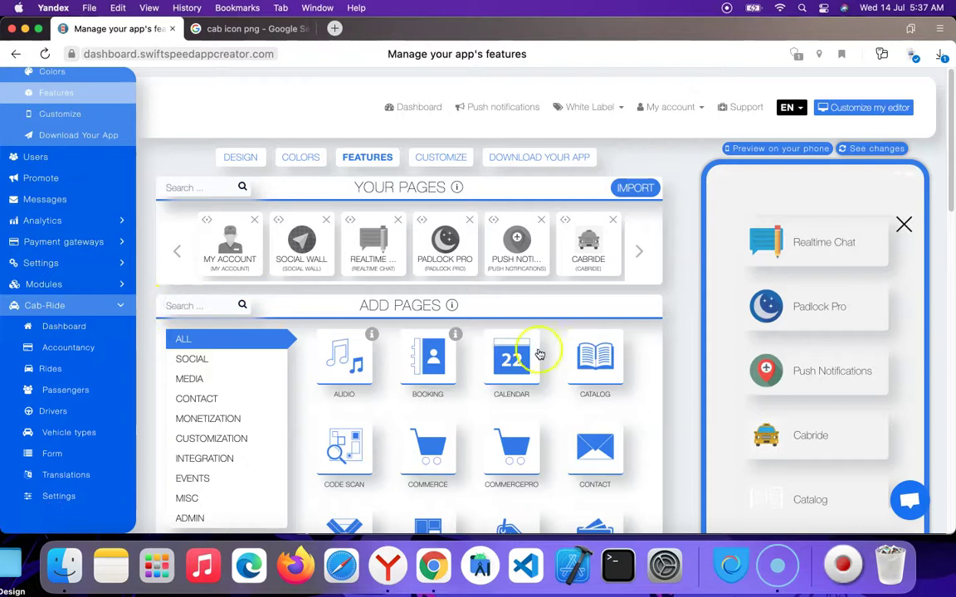
pyautogui.click(605, 364)
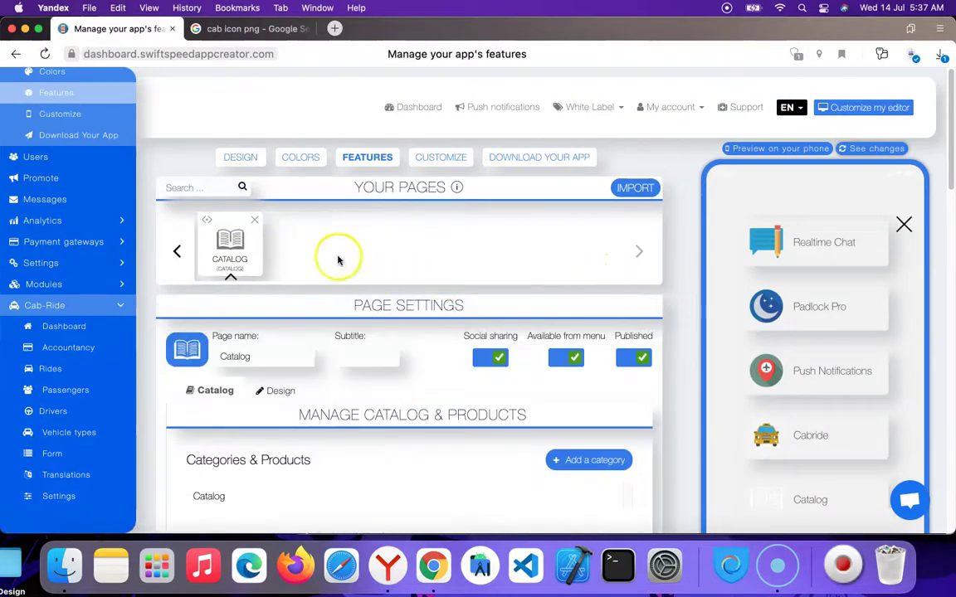
pyautogui.click(187, 329)
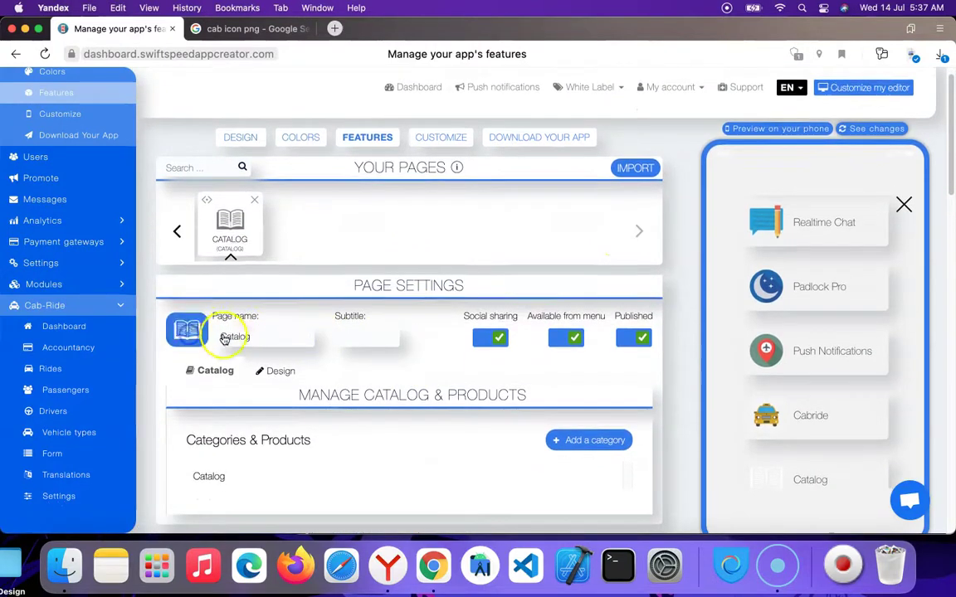
pyautogui.scroll(-5, 384, 344)
pyautogui.scroll(-15, 390, 337)
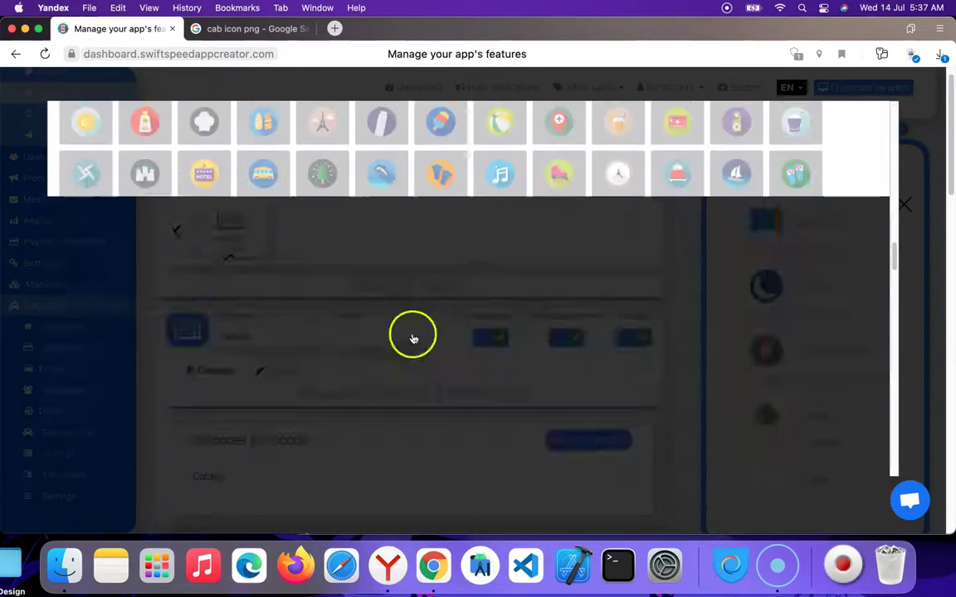
pyautogui.click(447, 427)
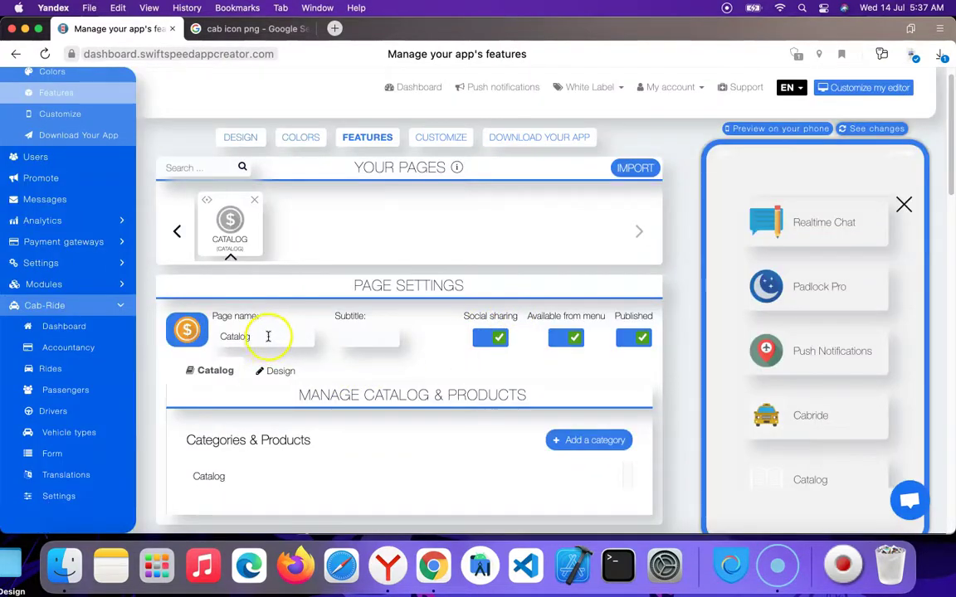
# Step: Rename the new catalog page as Car Catalog
pyautogui.click(219, 336)
pyautogui.write('Car')
pyautogui.click(370, 342)
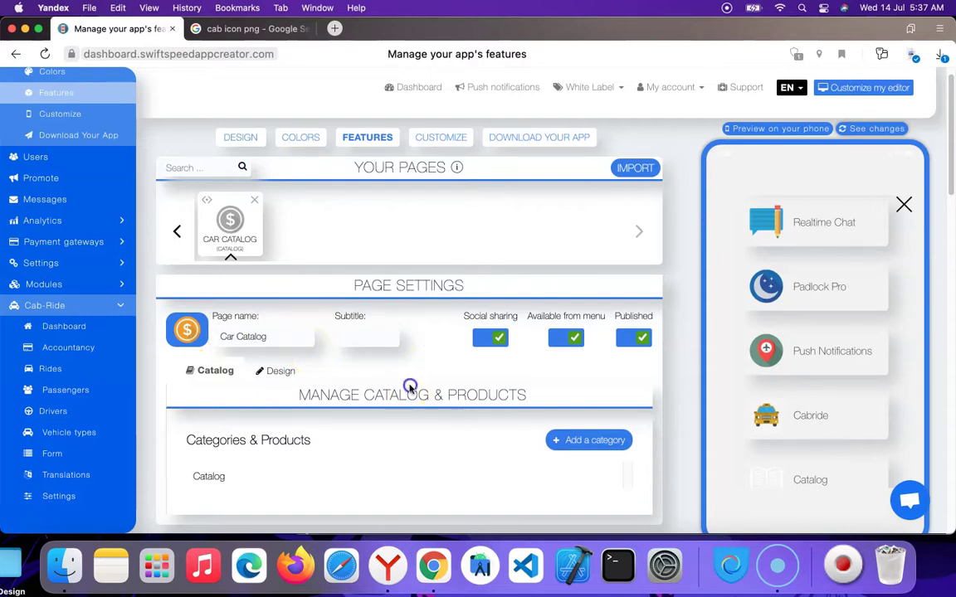
# Step: Set the Car Catalog page's design to Layout 2
pyautogui.scroll(-3, 335, 448)
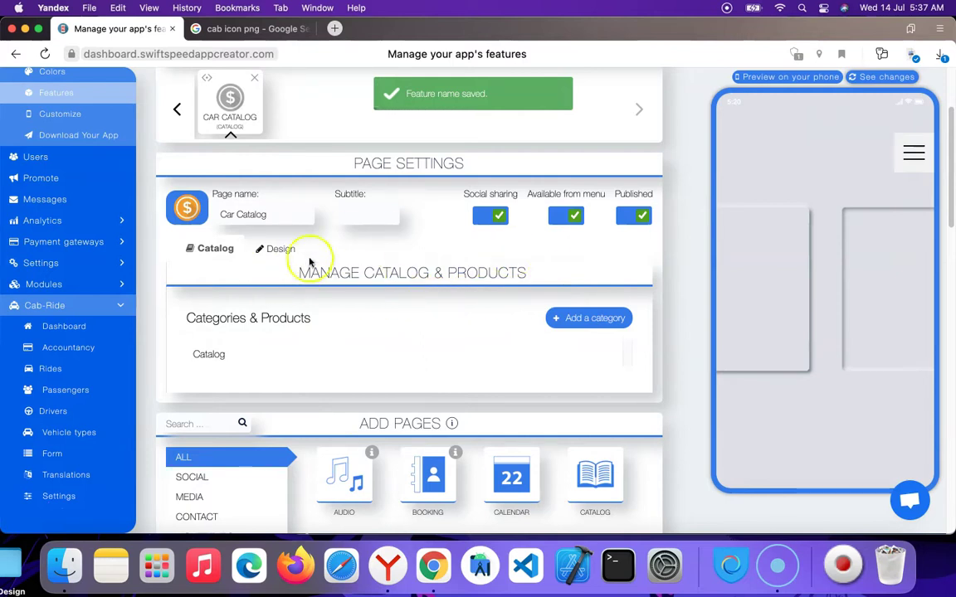
pyautogui.click(266, 251)
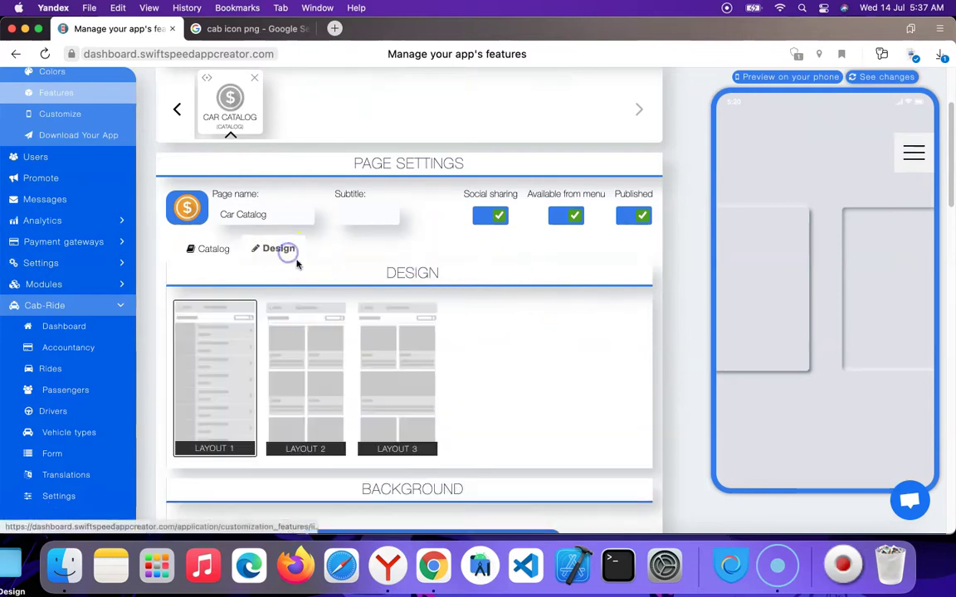
pyautogui.click(203, 259)
pyautogui.click(274, 249)
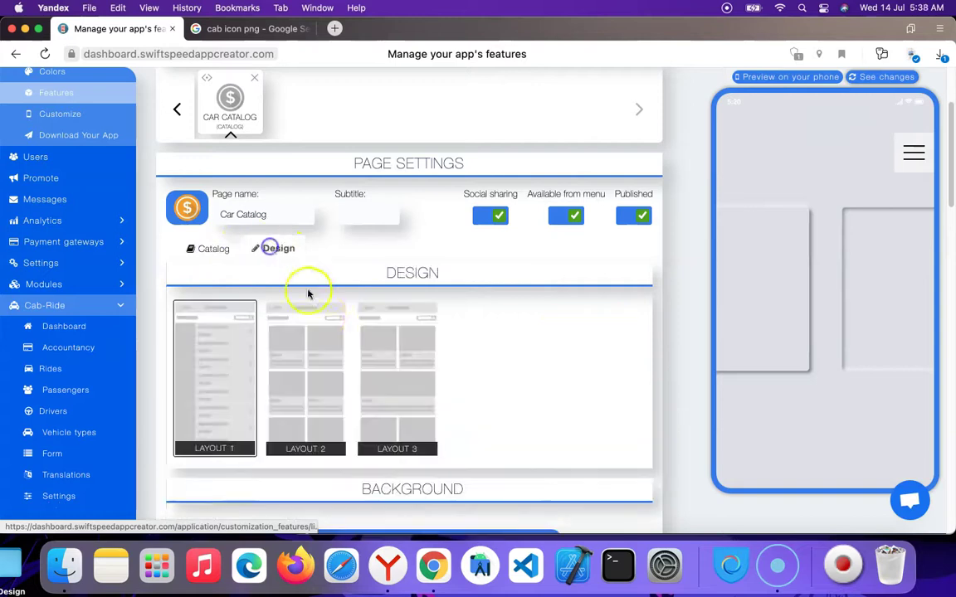
pyautogui.click(311, 347)
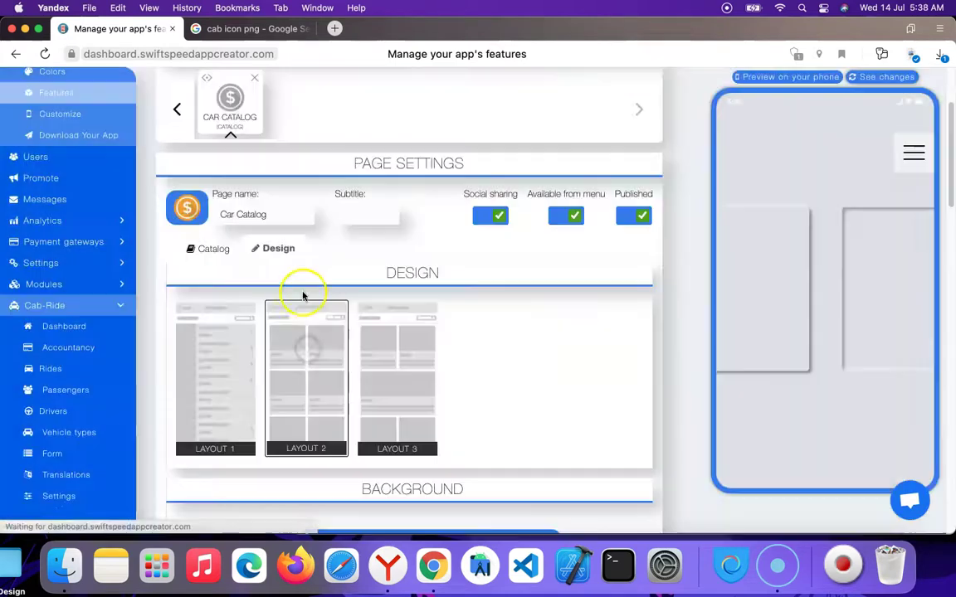
# Step: Add three new categories to the catalog
pyautogui.click(220, 251)
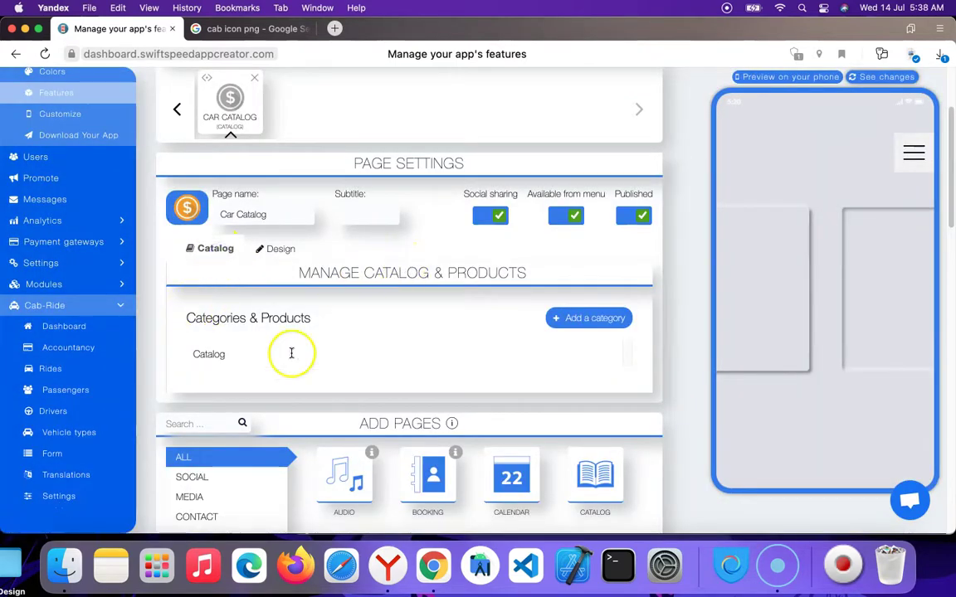
pyautogui.click(599, 319)
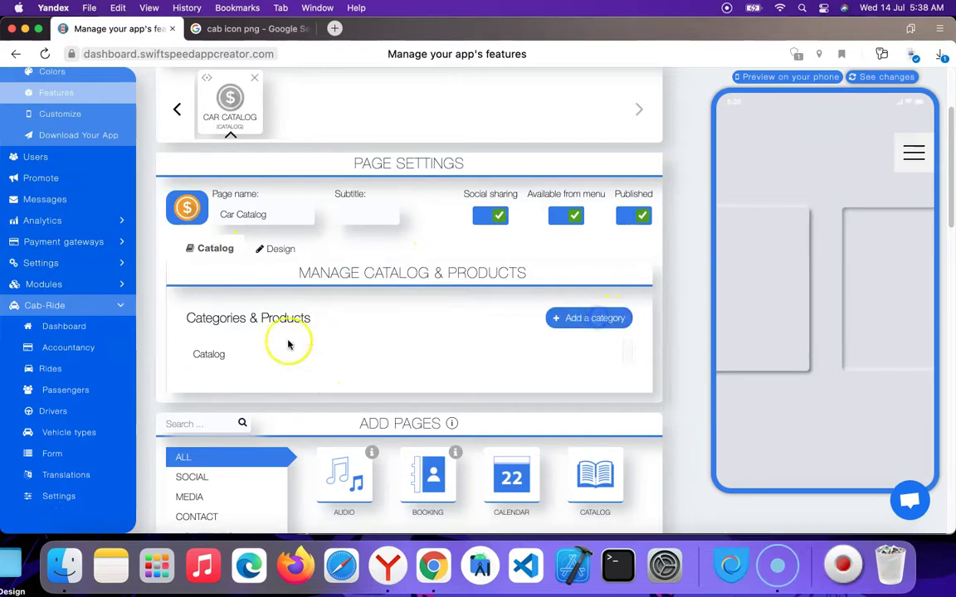
pyautogui.click(585, 317)
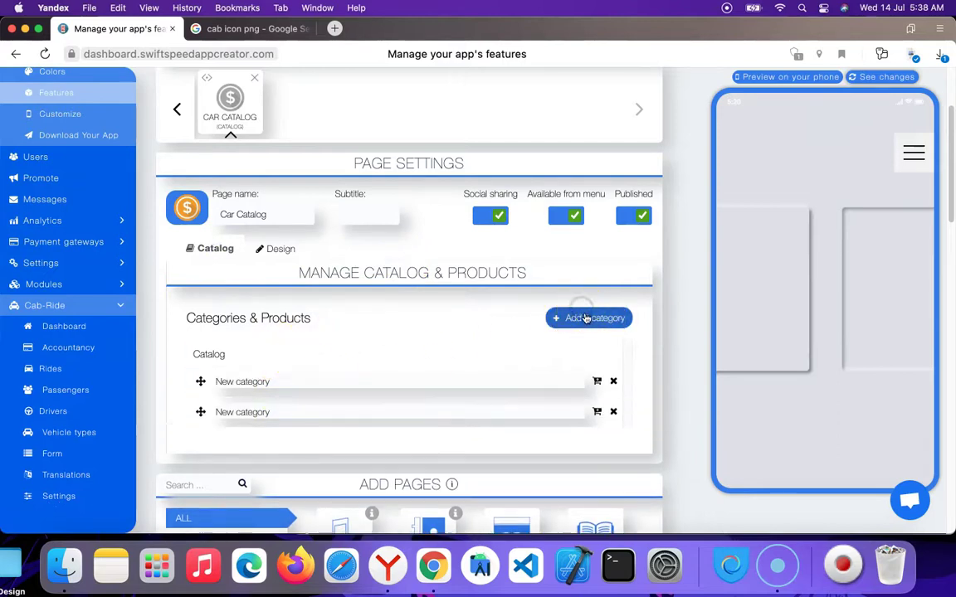
pyautogui.click(588, 317)
# Step: Name the three catalog categories Benz, Tesla and Toyota, in that order
pyautogui.tripleClick(345, 379)
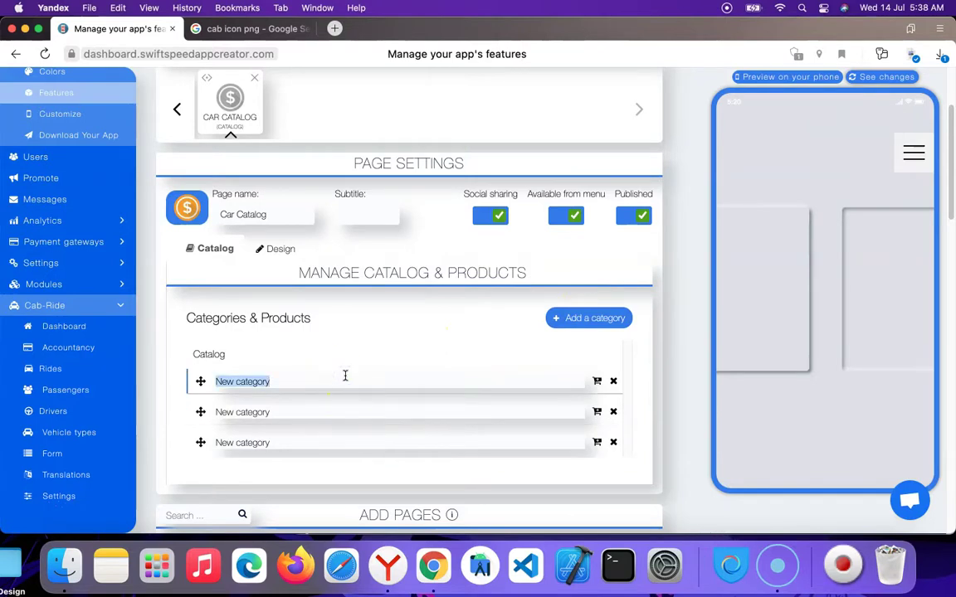
pyautogui.write('E')
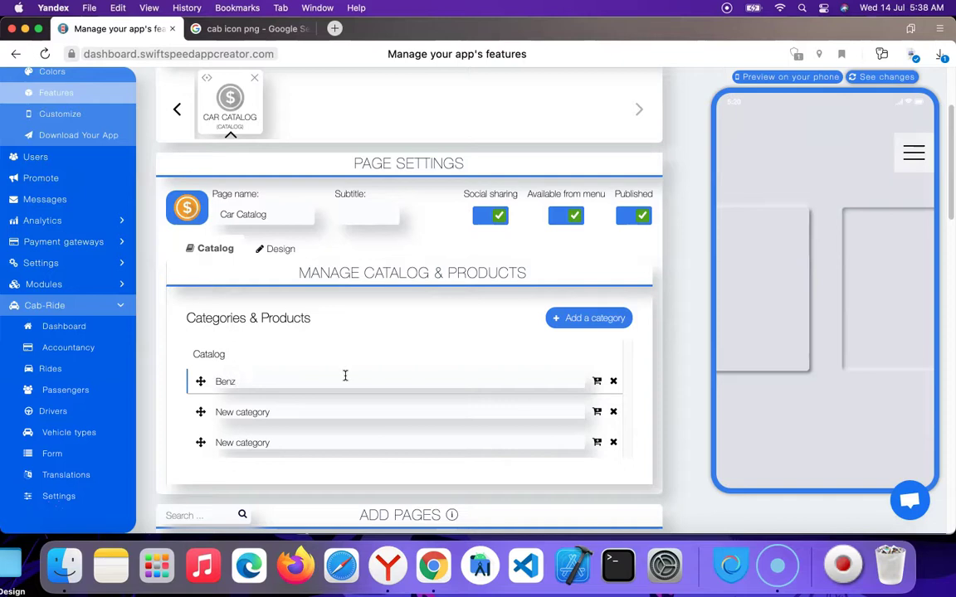
pyautogui.write('enz')
pyautogui.tripleClick(336, 410)
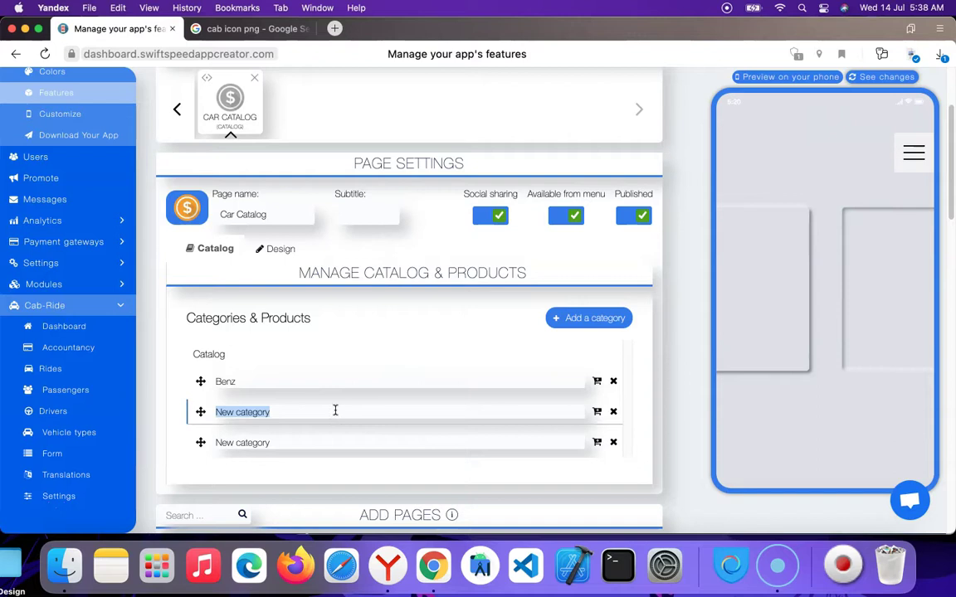
pyautogui.write('Tesla')
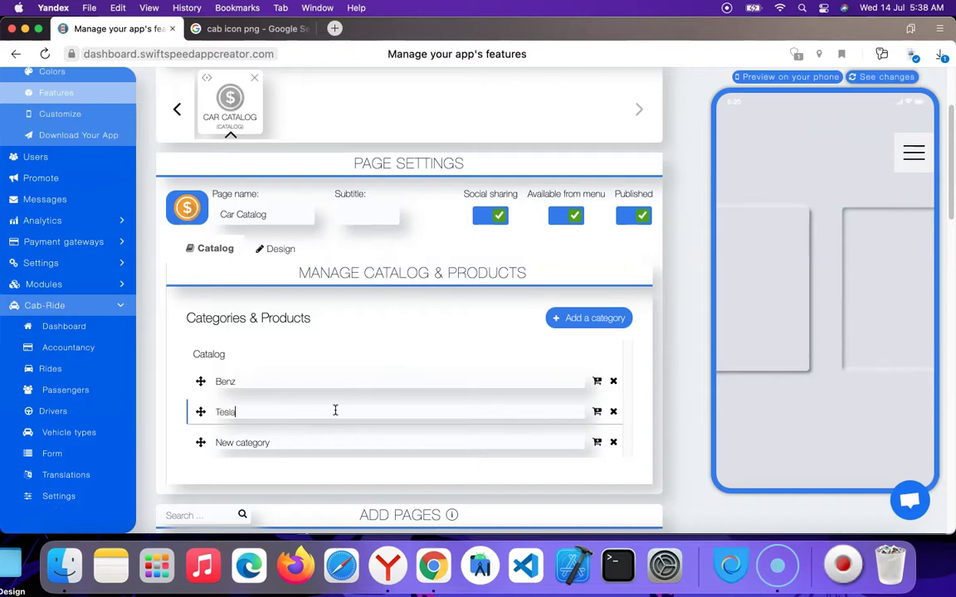
pyautogui.tripleClick(329, 445)
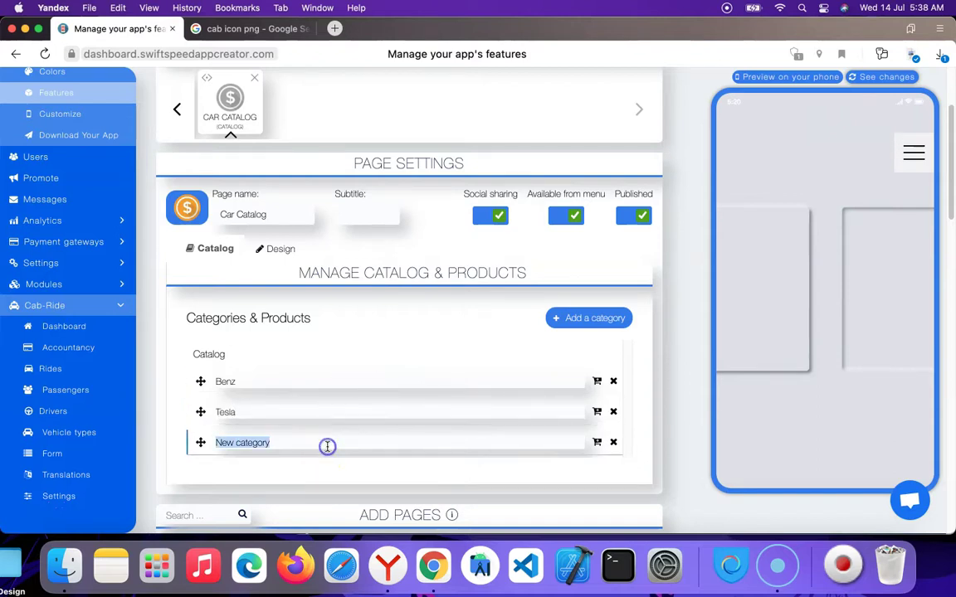
pyautogui.press('BackSpace')
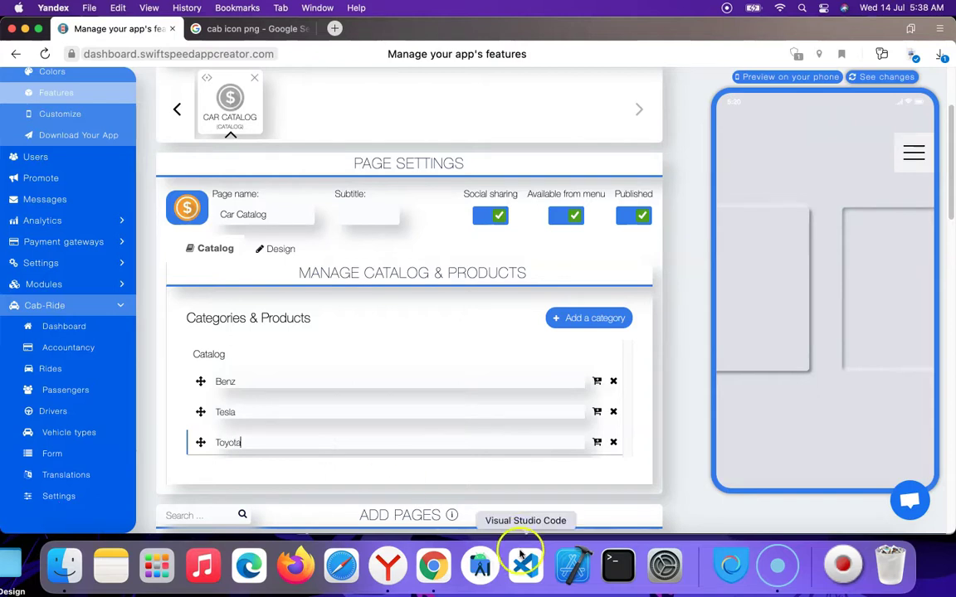
pyautogui.click(406, 356)
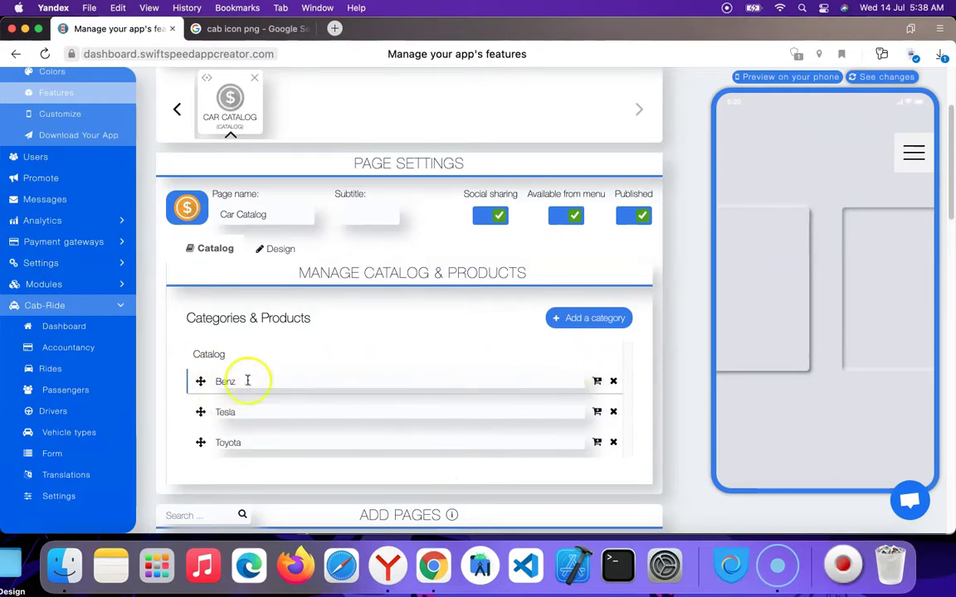
pyautogui.click(597, 382)
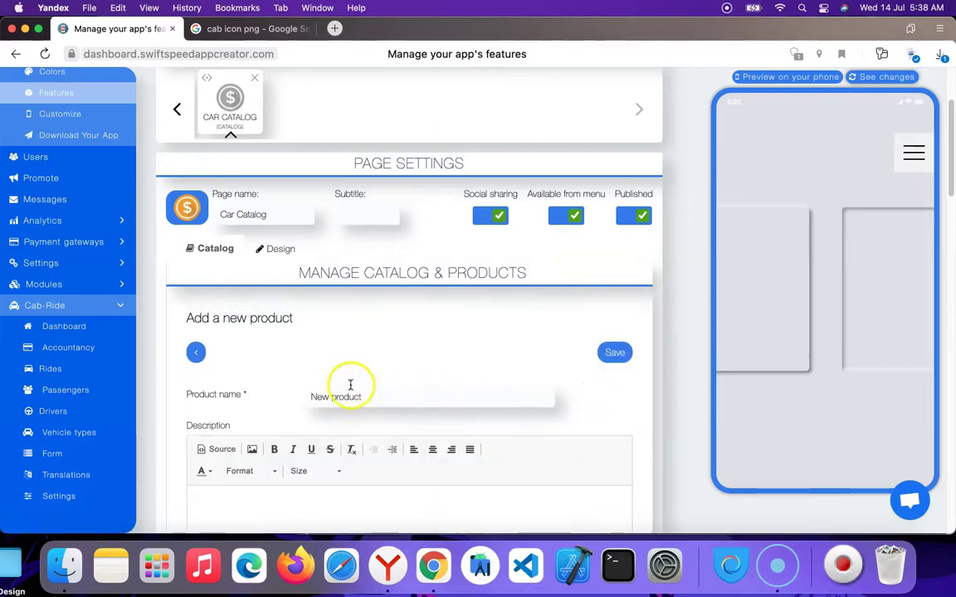
pyautogui.scroll(-4, 415, 316)
pyautogui.scroll(-2, 423, 165)
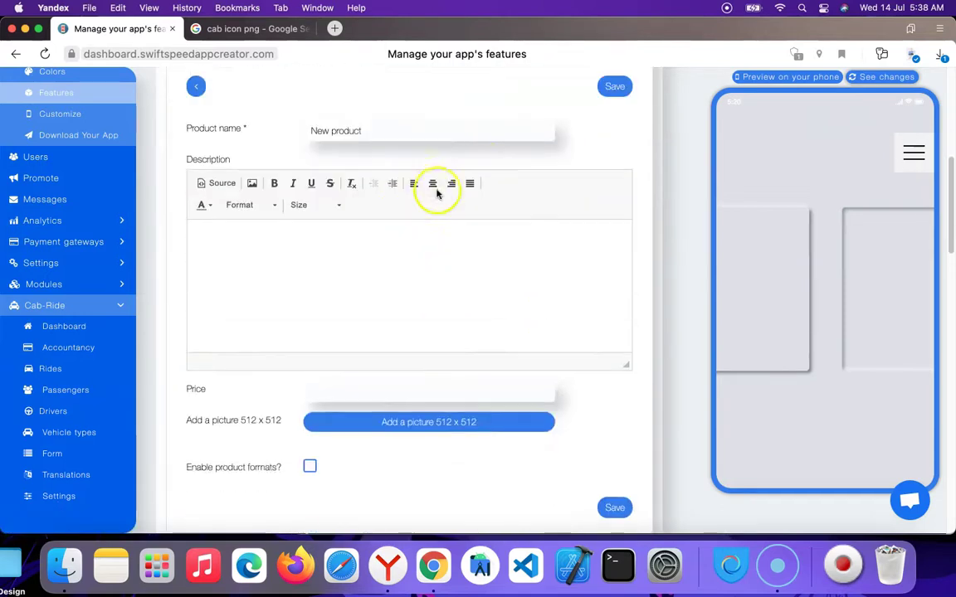
pyautogui.click(196, 87)
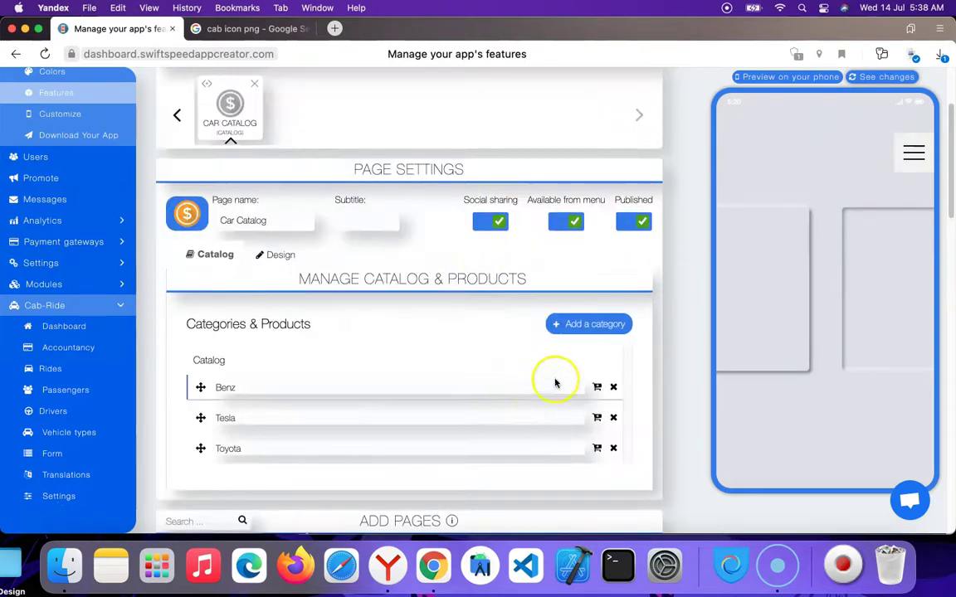
# Step: Start a product in the Benz category named "Mercedez Benz 2022" with the description "Please by our mercedez benz 2022"
pyautogui.click(597, 388)
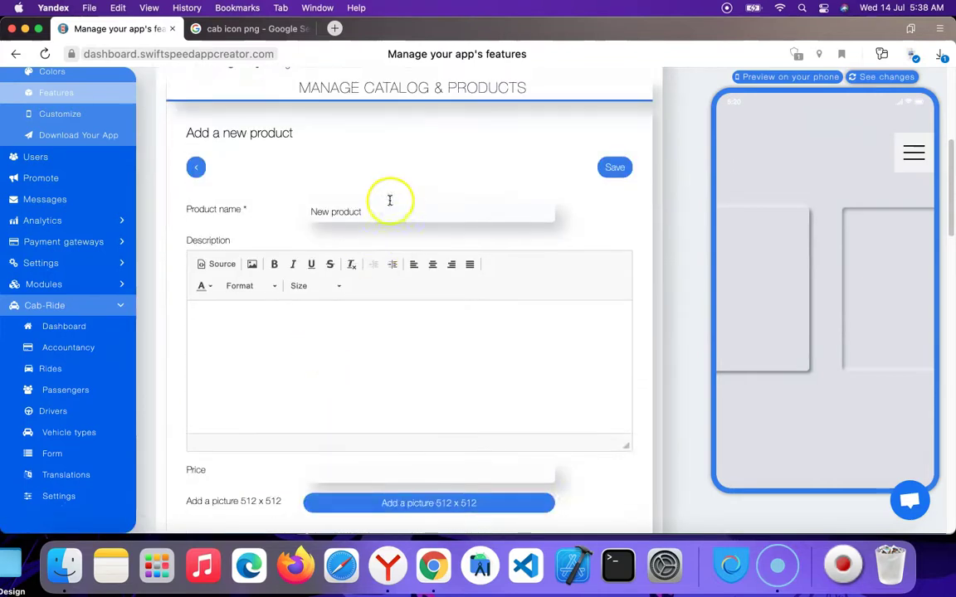
pyautogui.doubleClick(332, 212)
pyautogui.tripleClick(332, 212)
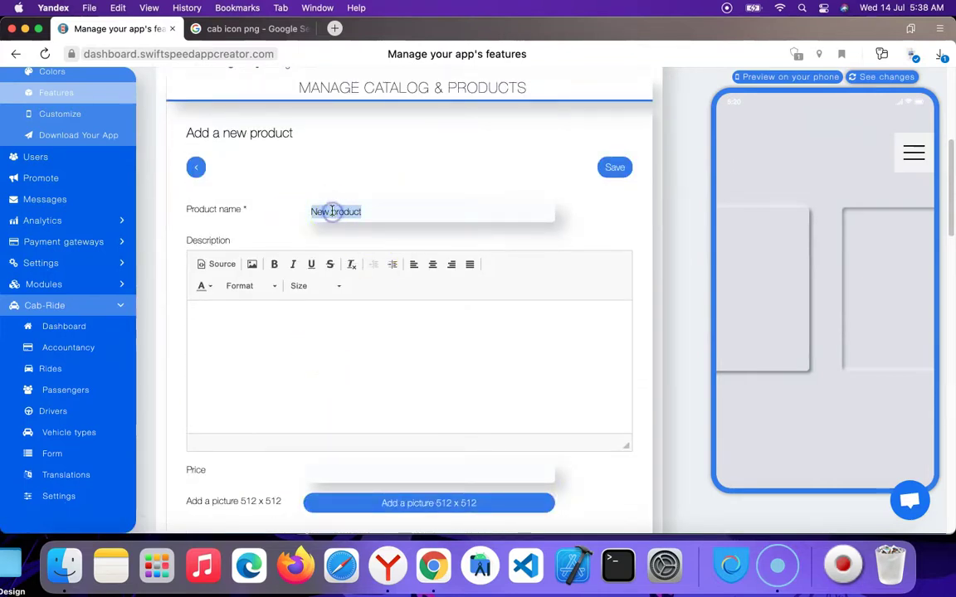
pyautogui.write('Mercedez Benz 2')
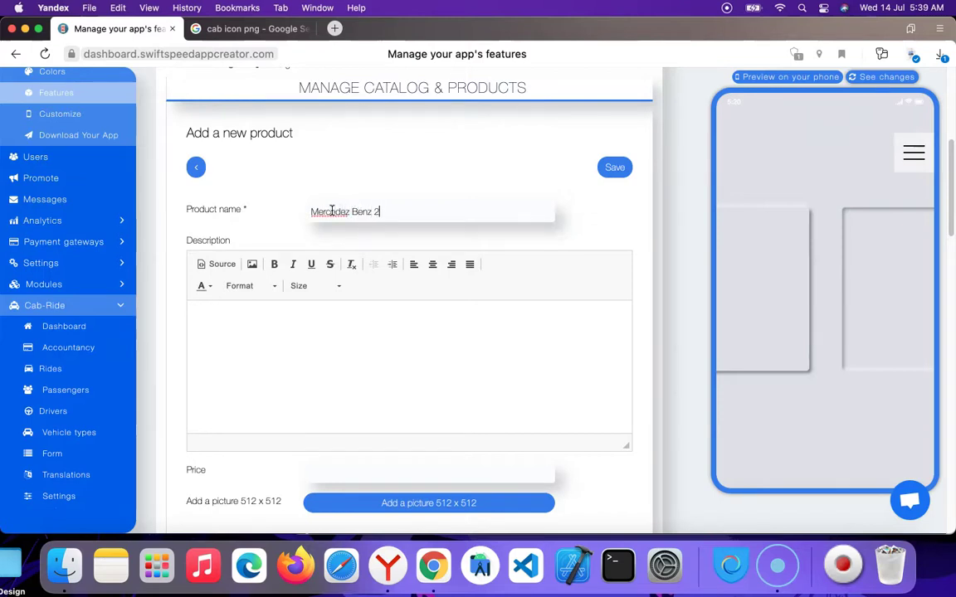
pyautogui.write('022')
pyautogui.click(326, 317)
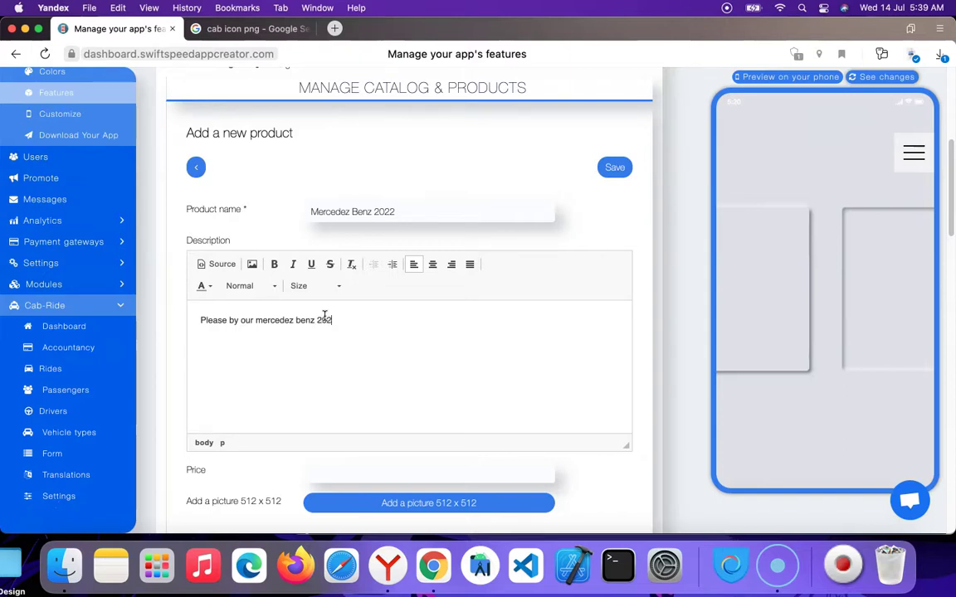
# Step: Set the product's price to 7000
pyautogui.scroll(-5, 337, 324)
pyautogui.click(354, 225)
pyautogui.write('7')
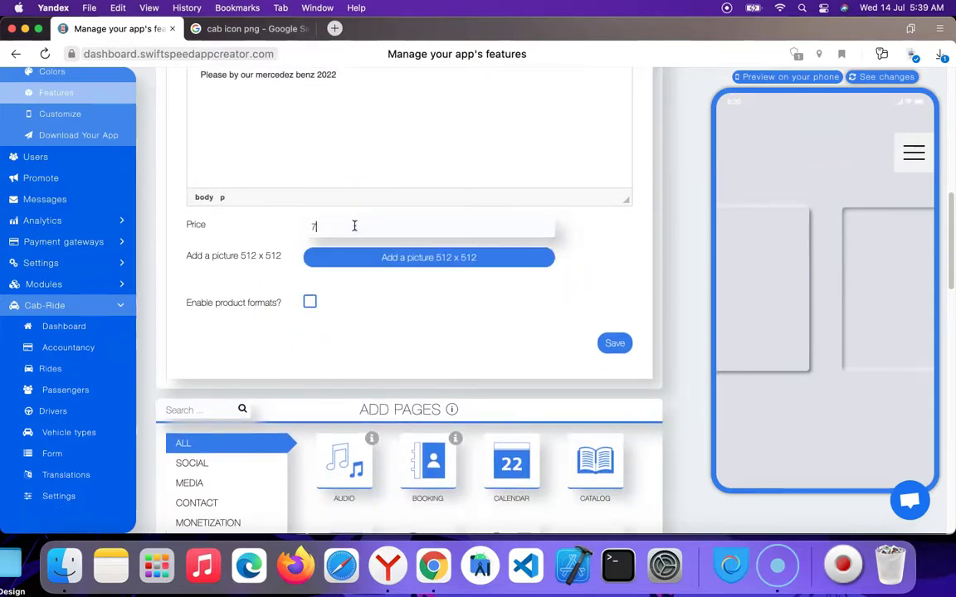
pyautogui.write('000')
pyautogui.click(335, 232)
# Step: Upload the yellow taxi image from Downloads as the product picture and accept the default crop
pyautogui.click(366, 259)
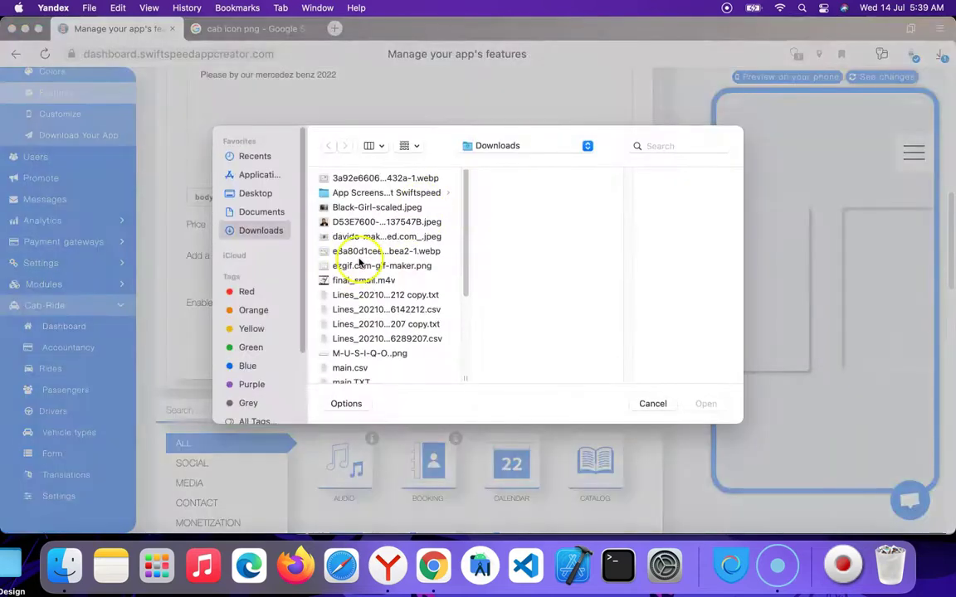
pyautogui.scroll(-5, 357, 266)
pyautogui.click(355, 274)
pyautogui.click(711, 405)
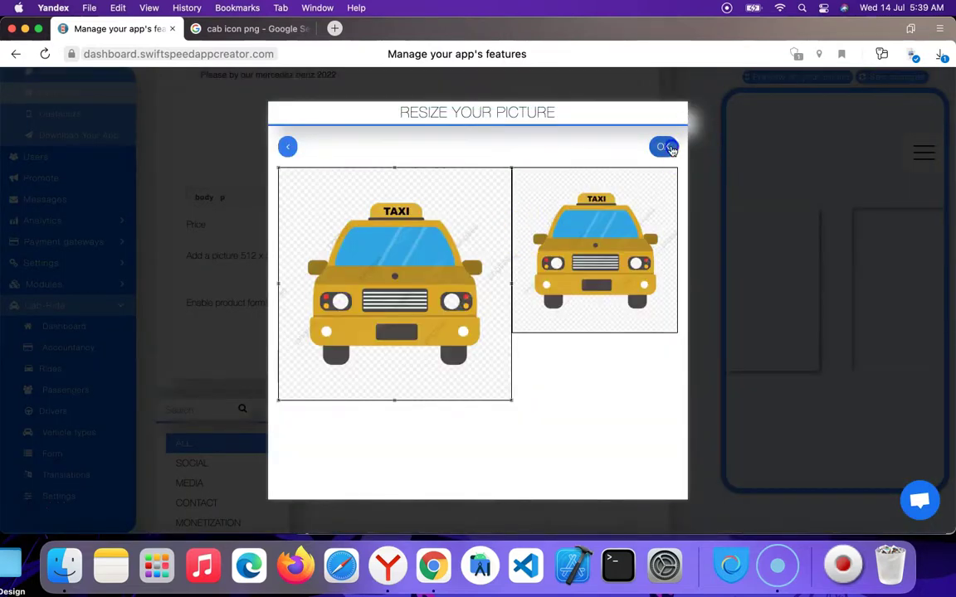
pyautogui.click(668, 147)
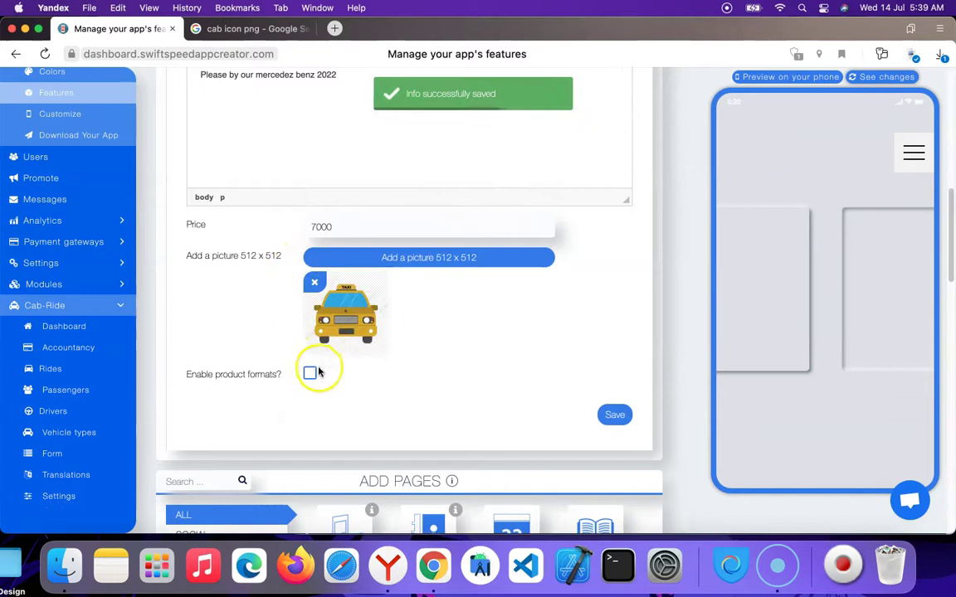
# Step: Enable product formats and enter Benz 2021 A at 71000, Benz 2021 B at 75000 and Benz 2021 C at 76000
pyautogui.click(310, 374)
pyautogui.scroll(-3, 536, 374)
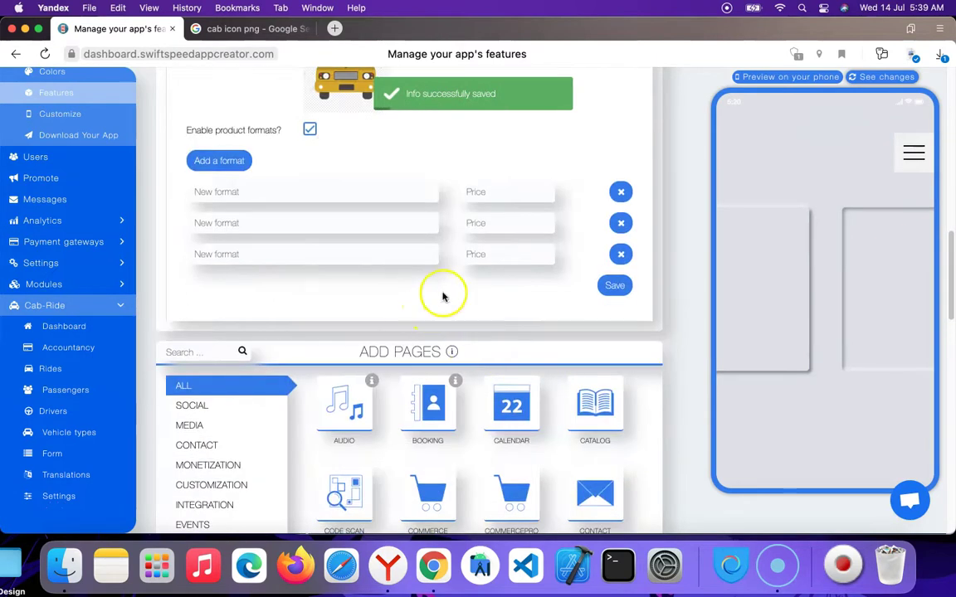
pyautogui.scroll(5, 442, 294)
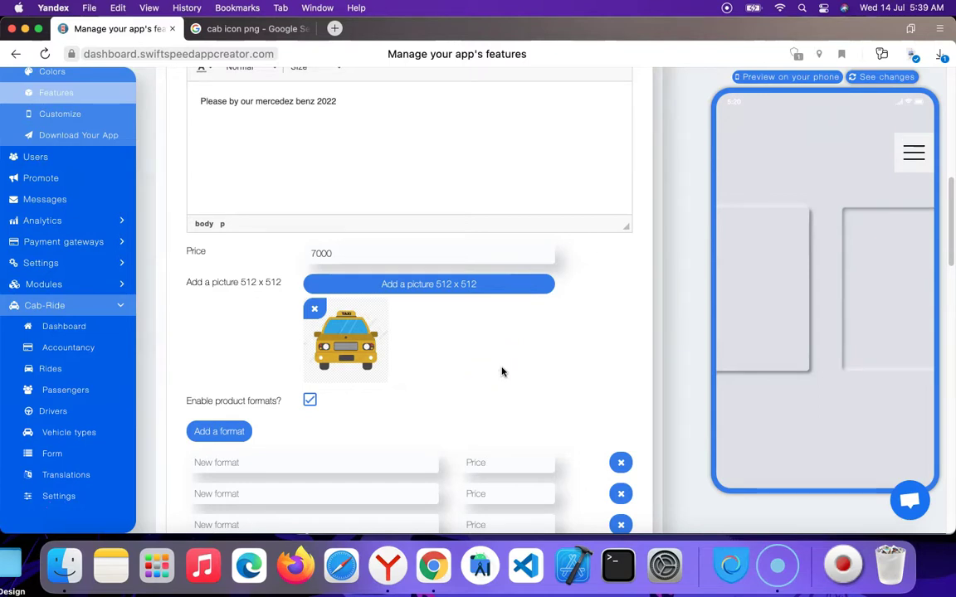
pyautogui.scroll(-2, 415, 356)
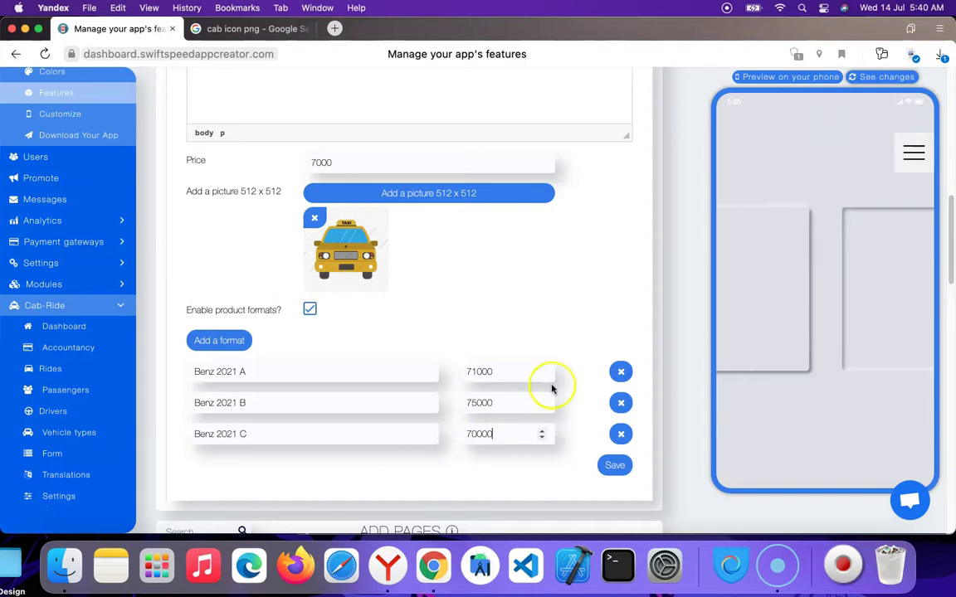
pyautogui.press('BackSpace')
pyautogui.press('BackSpace')
pyautogui.press('BackSpace')
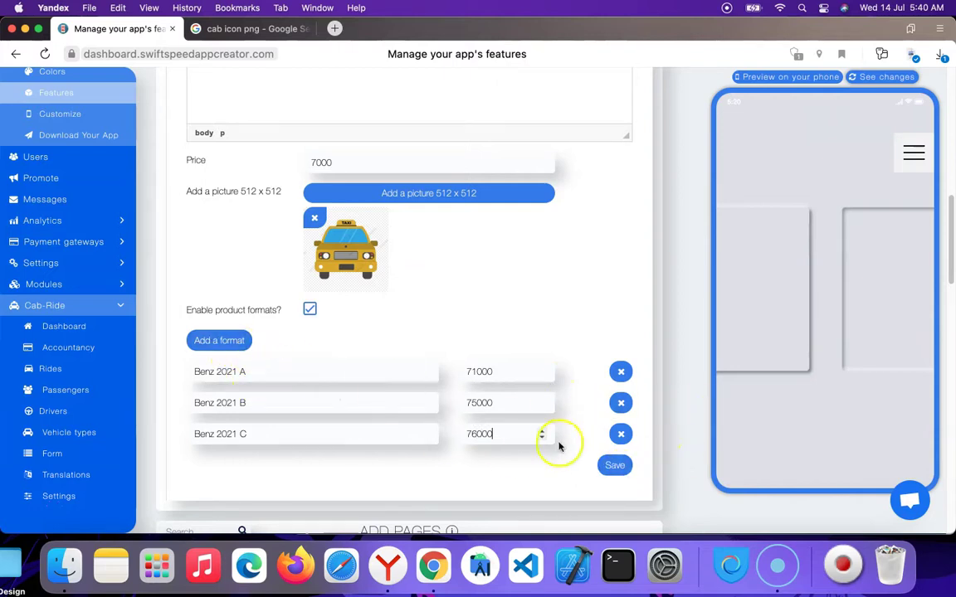
# Step: Save the product and start another one in the Benz category named "Benz New" with the description "This is benz new model"
pyautogui.click(614, 464)
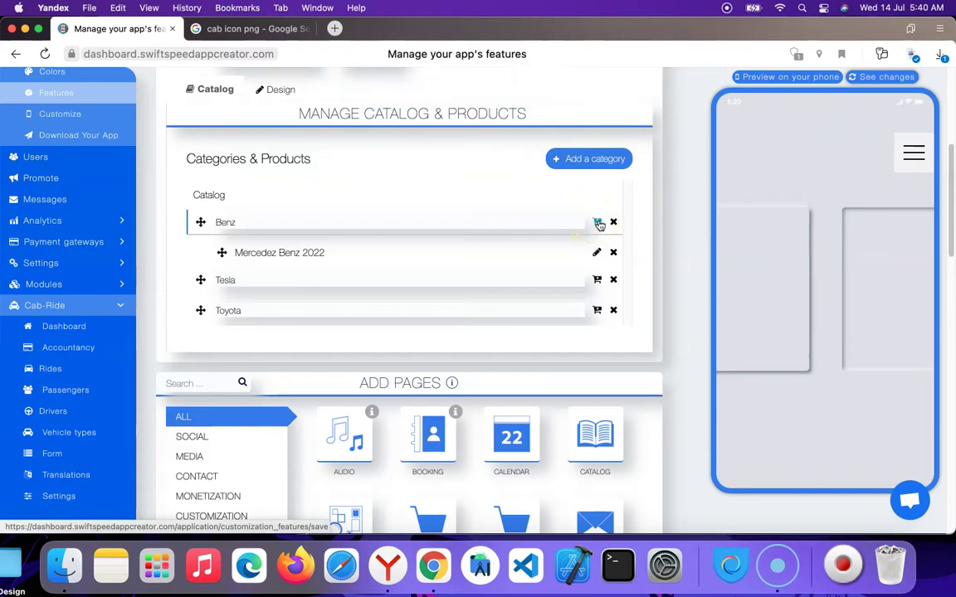
pyautogui.click(598, 222)
pyautogui.doubleClick(370, 237)
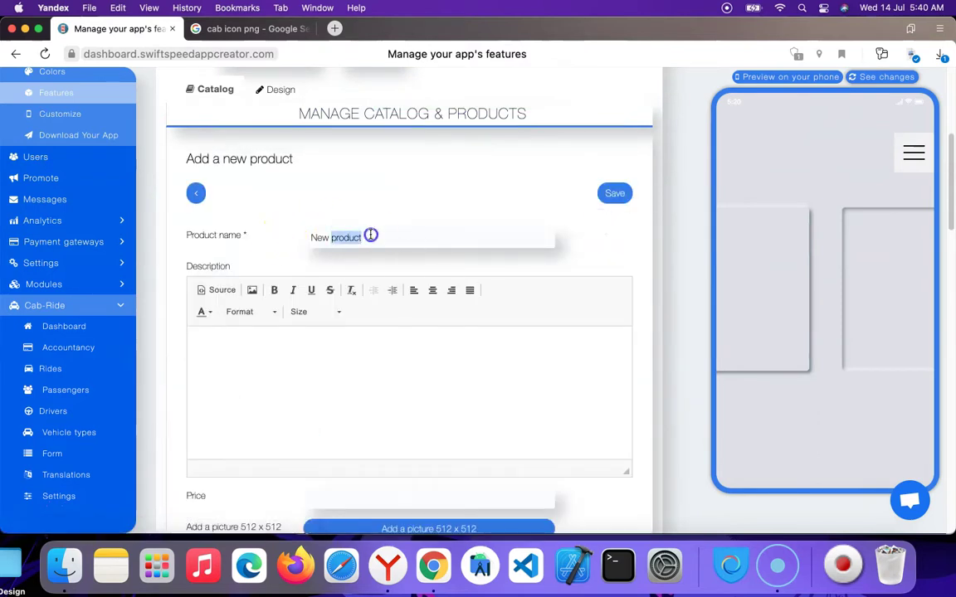
pyautogui.write('Benz New')
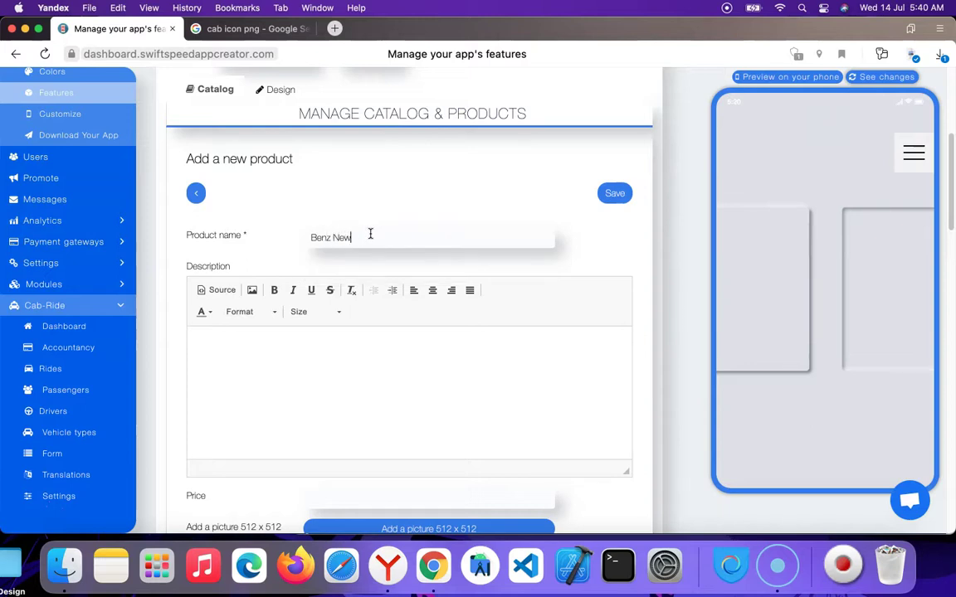
pyautogui.click(352, 367)
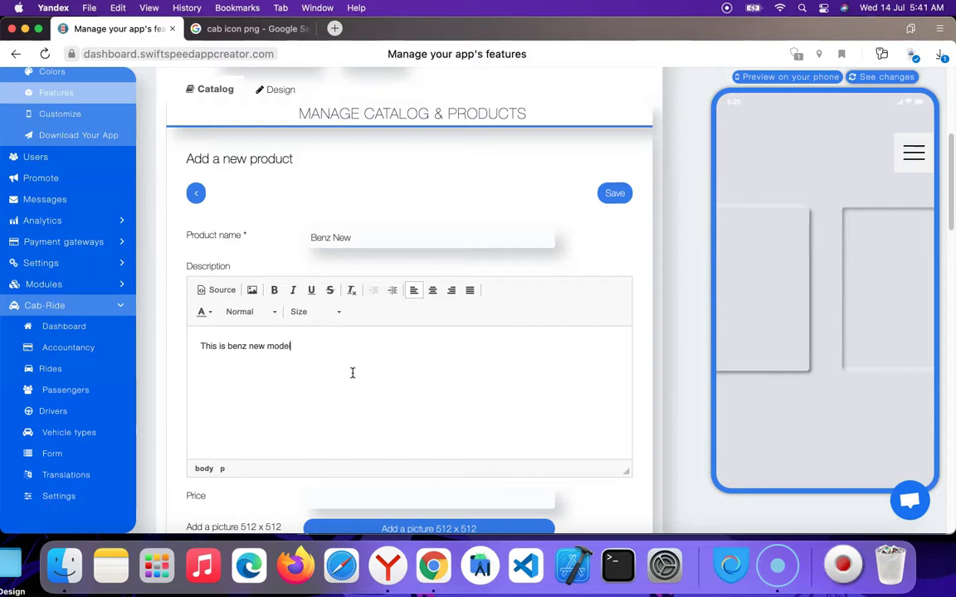
# Step: Set the Benz New product's price to 50
pyautogui.scroll(-5, 339, 382)
pyautogui.click(360, 234)
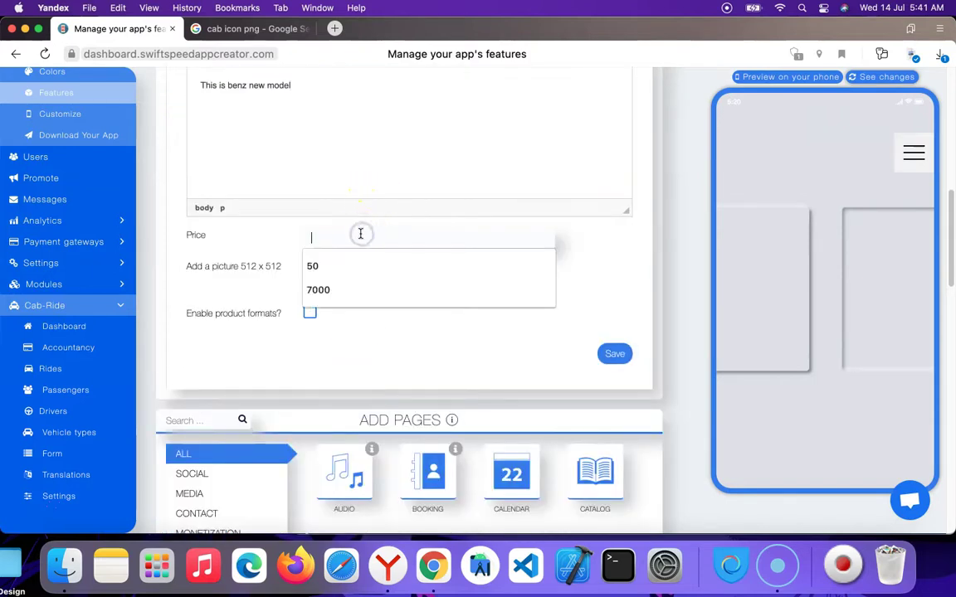
pyautogui.click(375, 263)
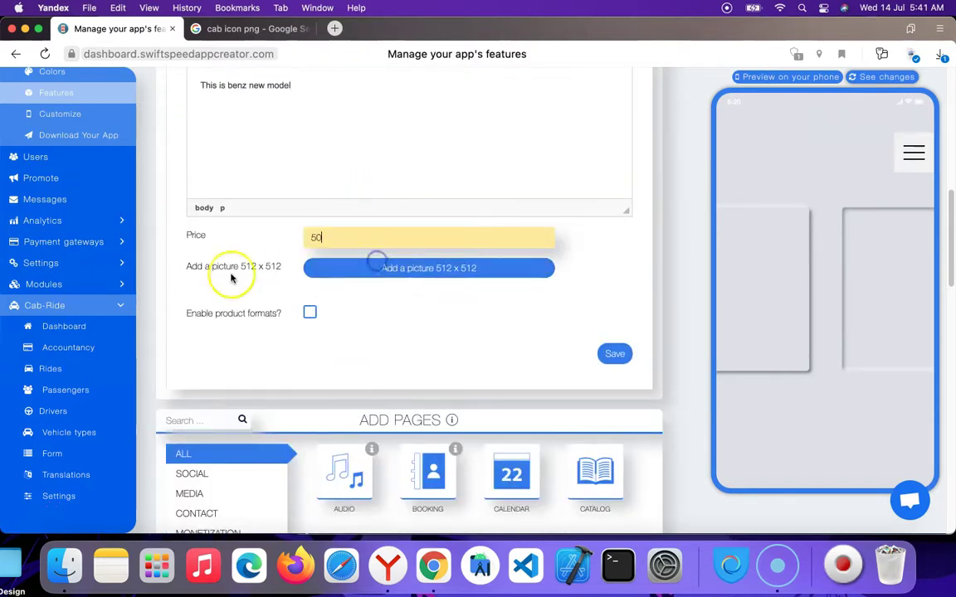
# Step: Upload the isometric yellow taxi JPEG from Downloads as the Benz New product picture and accept the default crop
pyautogui.click(378, 267)
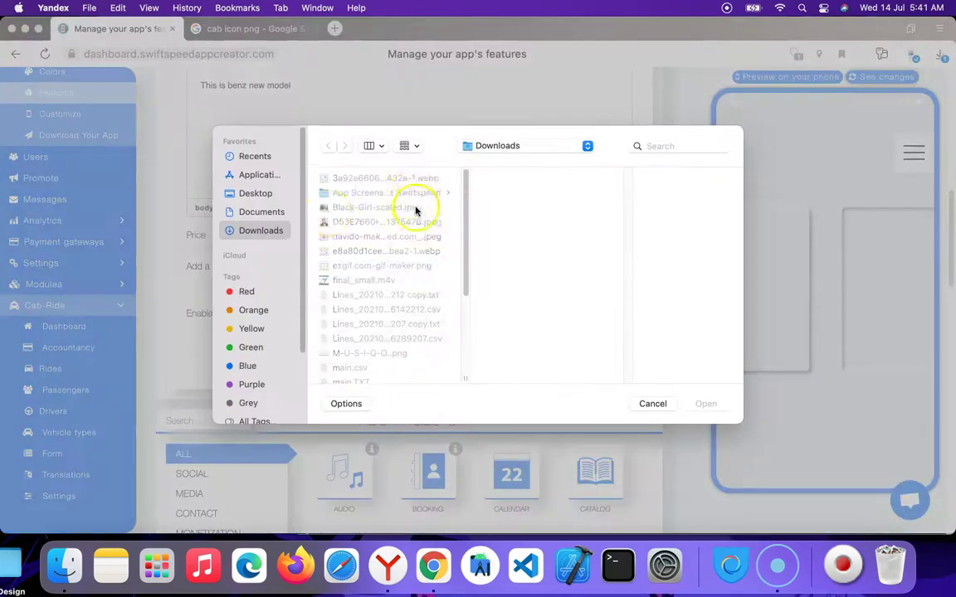
pyautogui.scroll(-5, 399, 241)
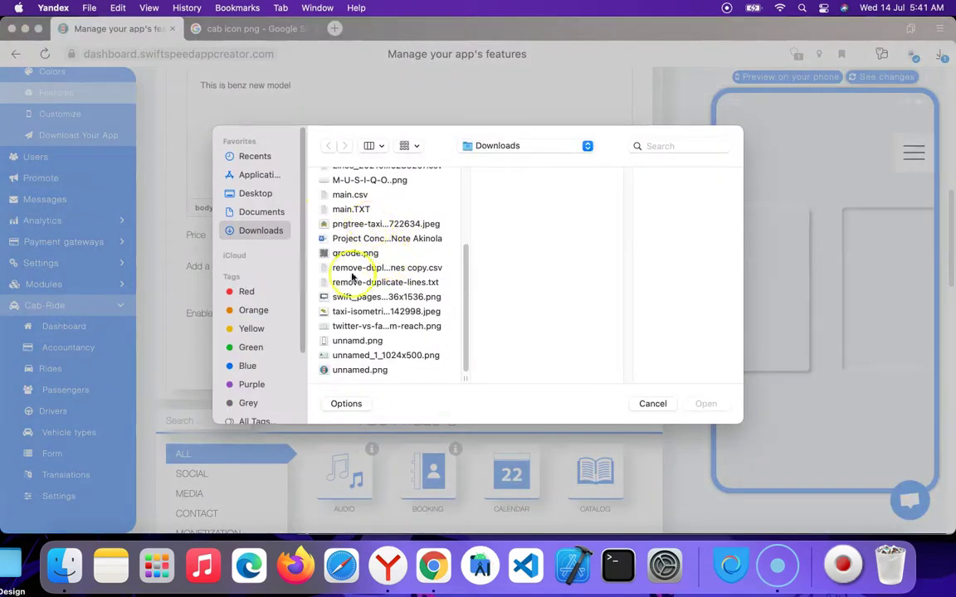
pyautogui.click(360, 298)
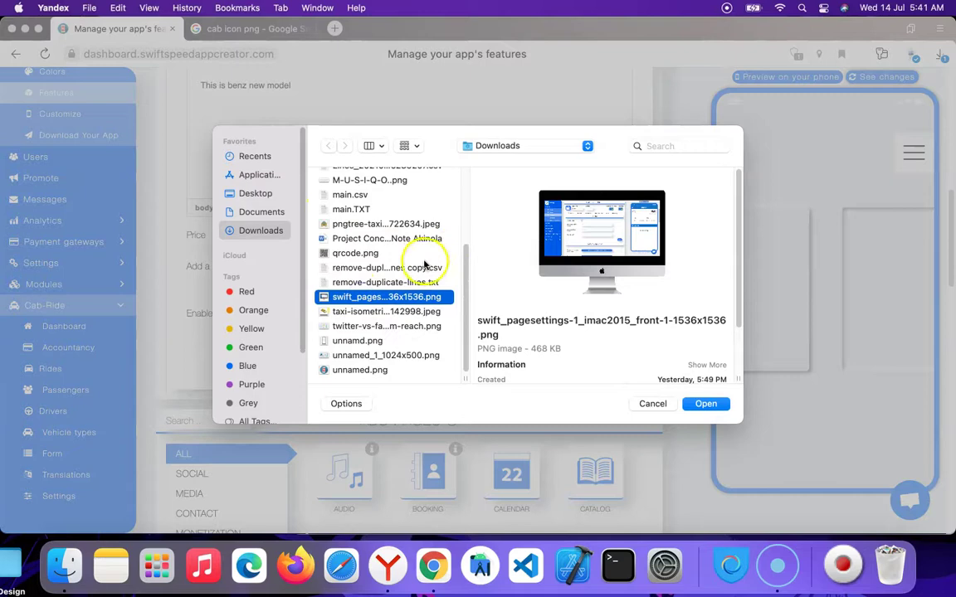
pyautogui.click(376, 355)
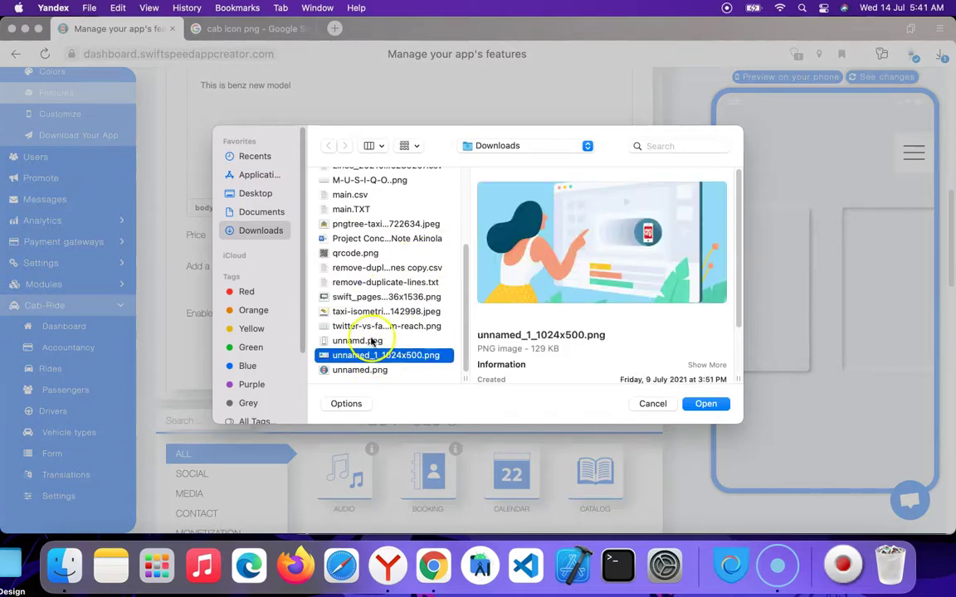
pyautogui.click(363, 326)
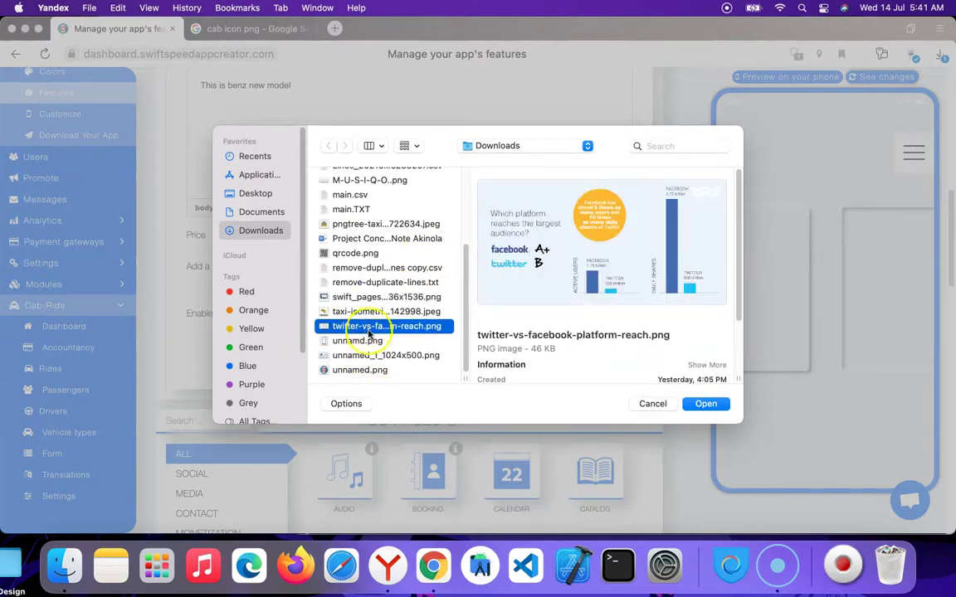
pyautogui.scroll(5, 344, 265)
pyautogui.click(363, 222)
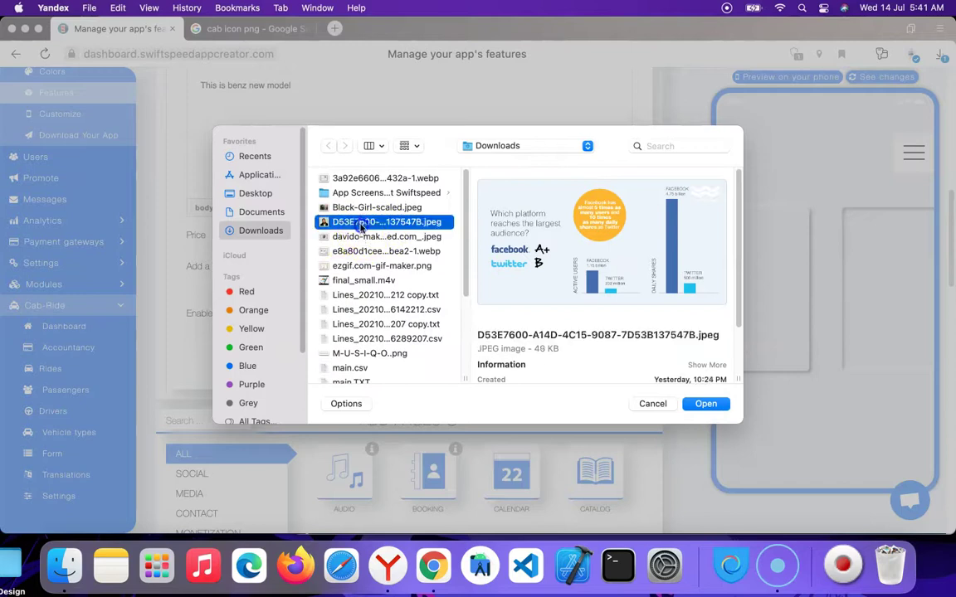
pyautogui.scroll(-5, 369, 274)
pyautogui.click(370, 277)
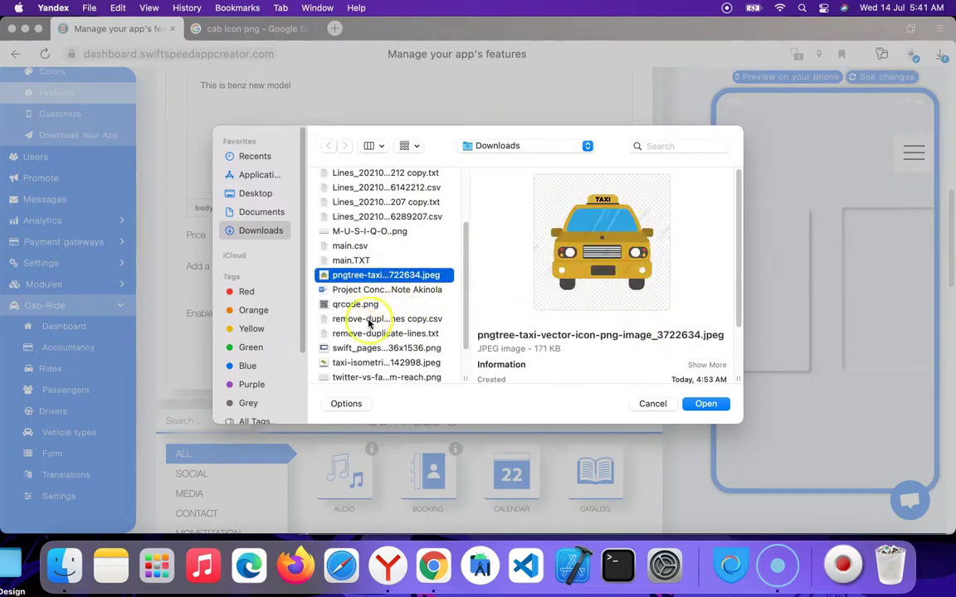
pyautogui.click(355, 363)
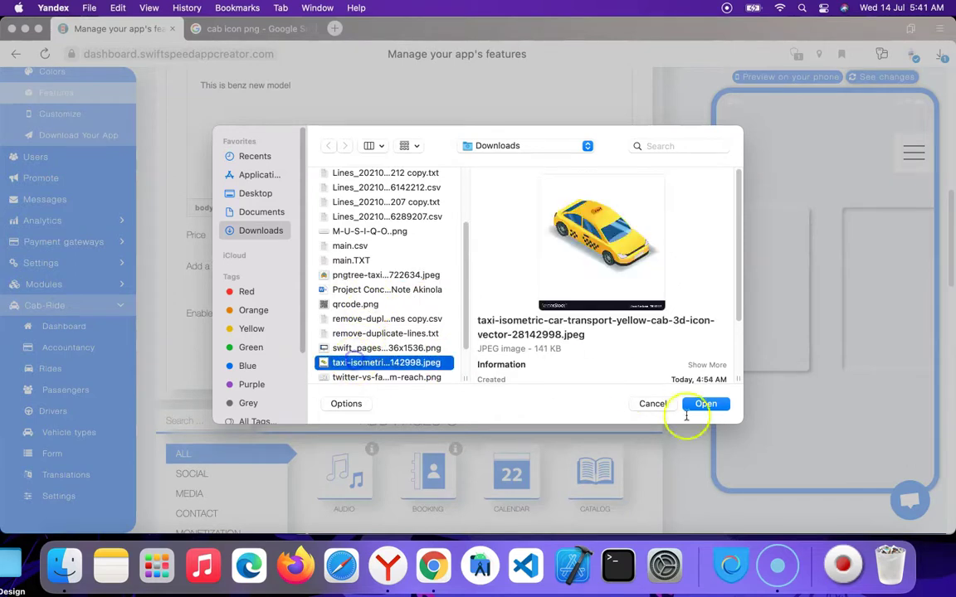
pyautogui.click(704, 405)
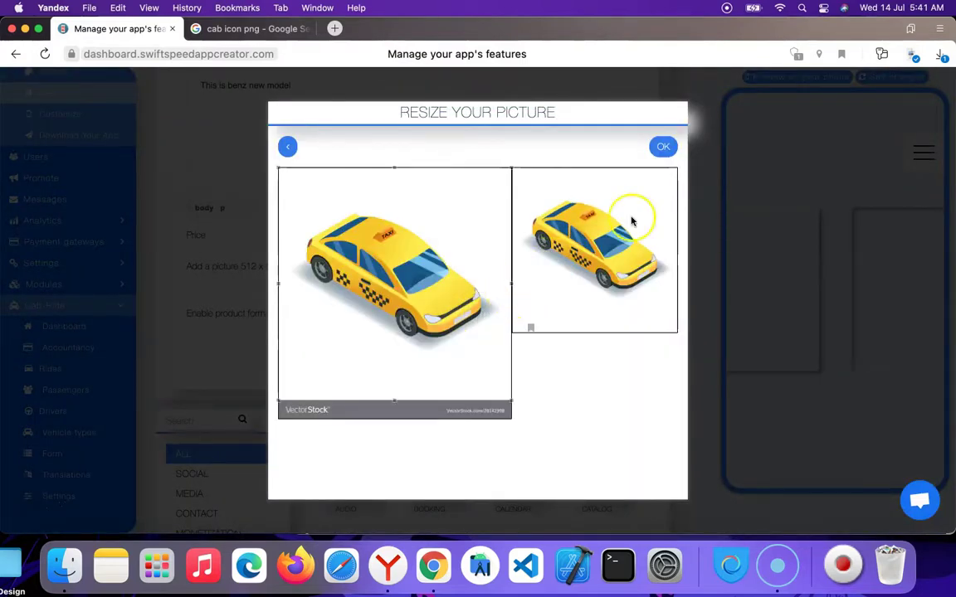
pyautogui.click(663, 147)
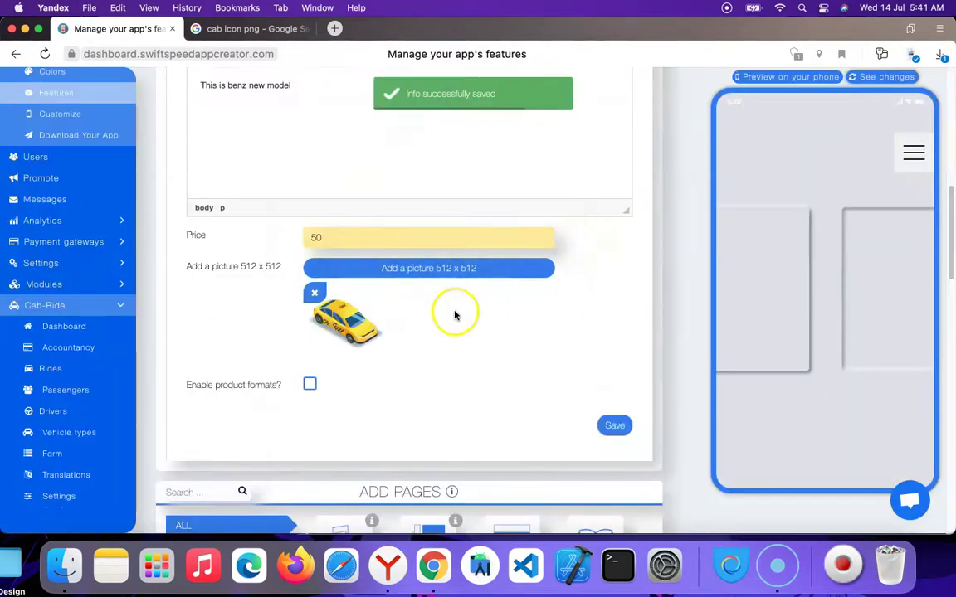
pyautogui.click(310, 384)
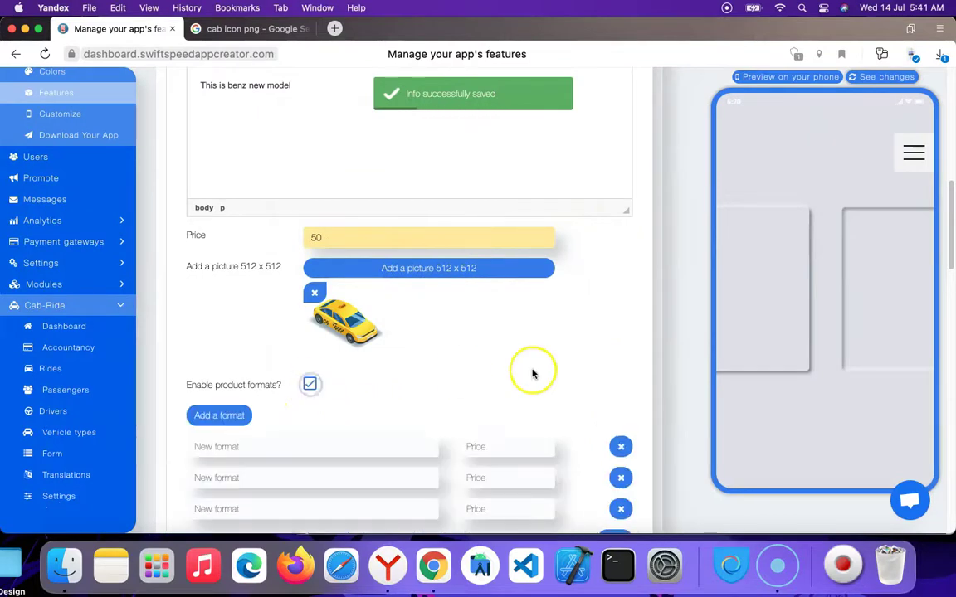
pyautogui.scroll(-2, 373, 415)
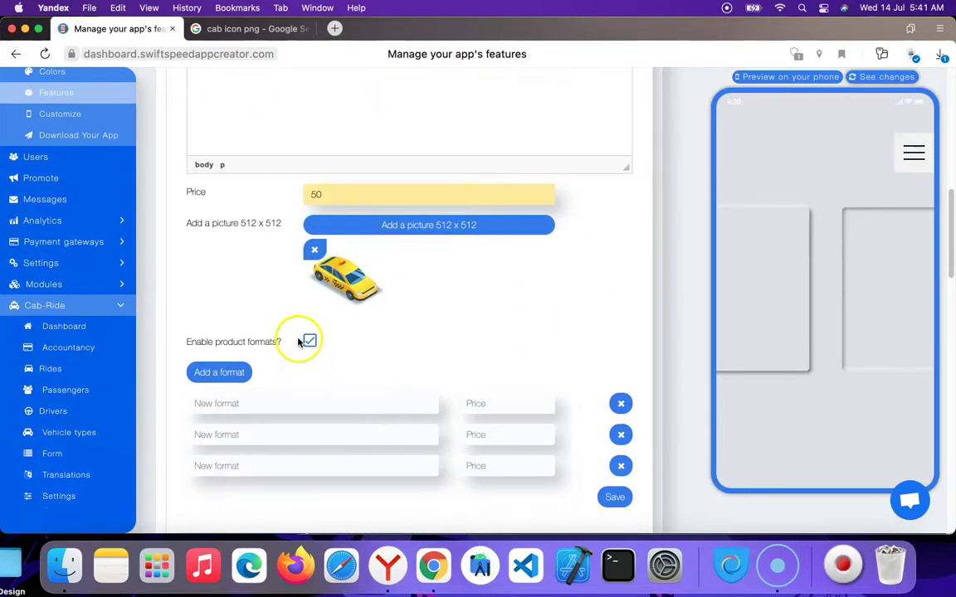
pyautogui.click(310, 341)
# Step: Save the Benz New product without product formats
pyautogui.scroll(-1, 465, 307)
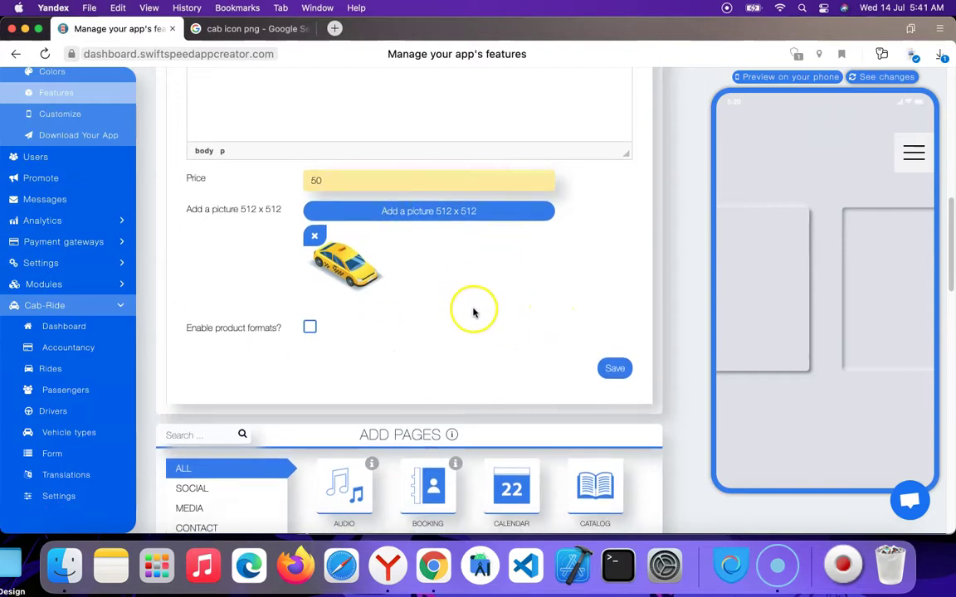
pyautogui.click(615, 371)
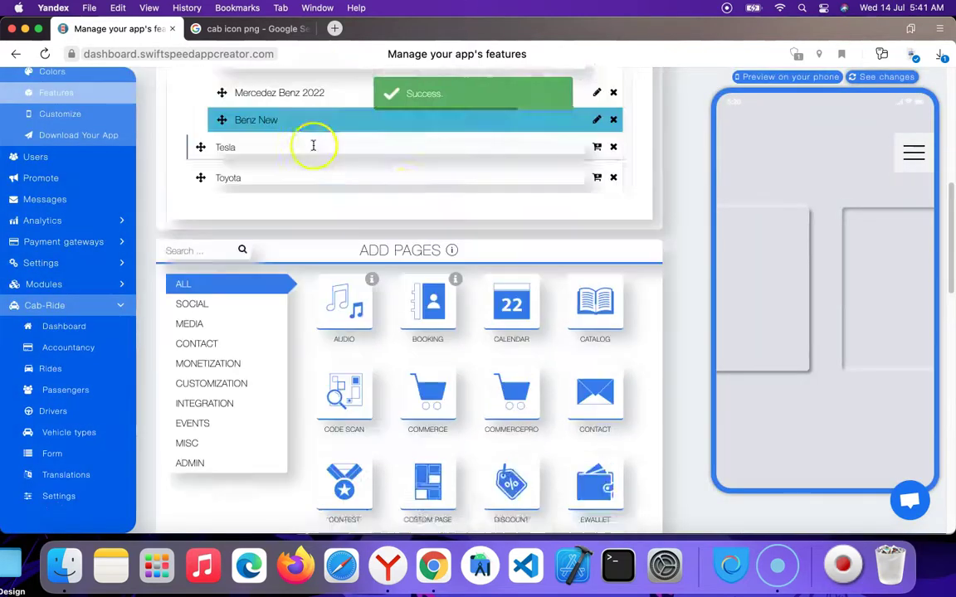
# Step: Review the Car Catalog page's settings and its list of categories and products
pyautogui.scroll(2, 444, 251)
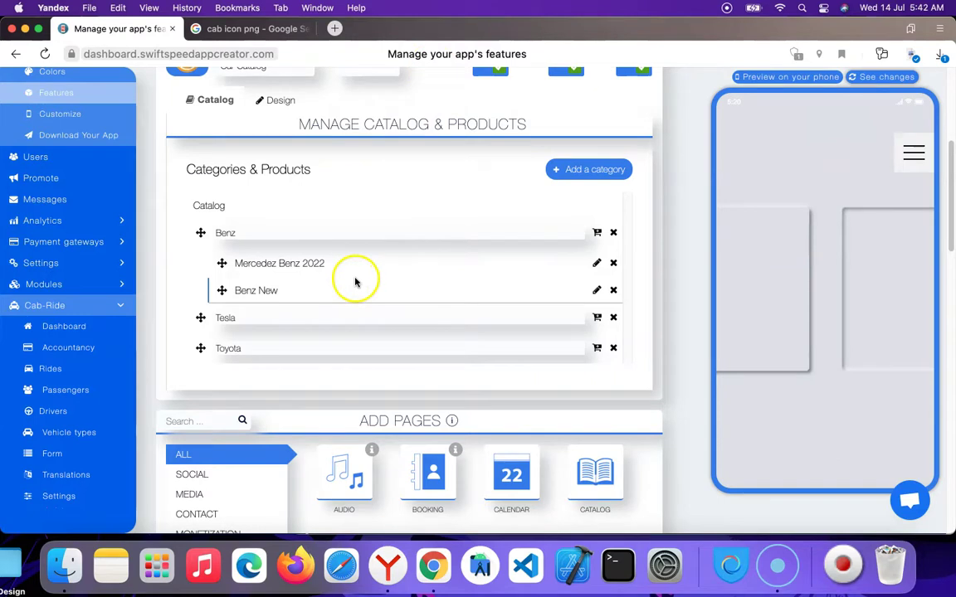
pyautogui.scroll(2, 363, 182)
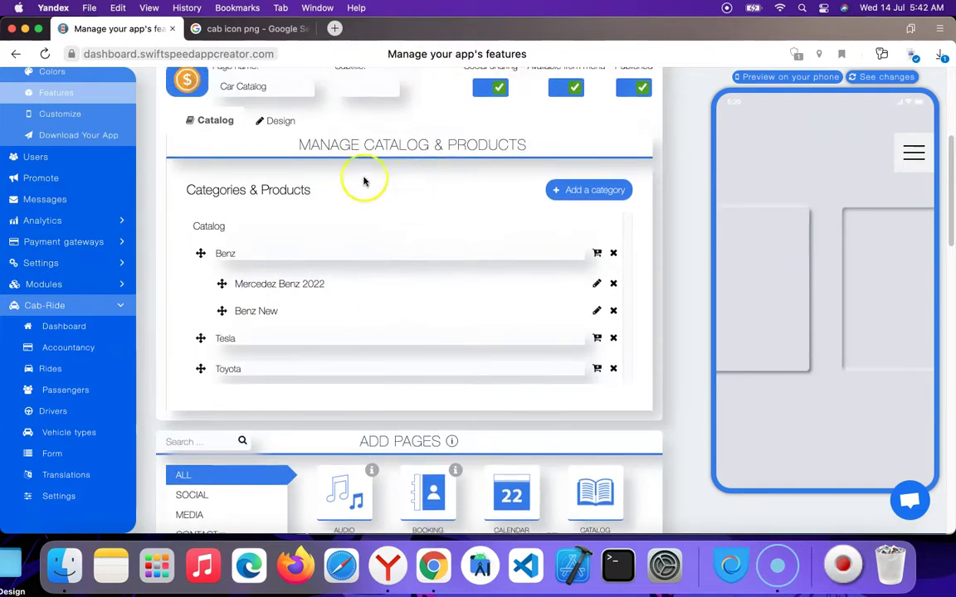
pyautogui.scroll(4, 530, 234)
pyautogui.scroll(-3, 593, 266)
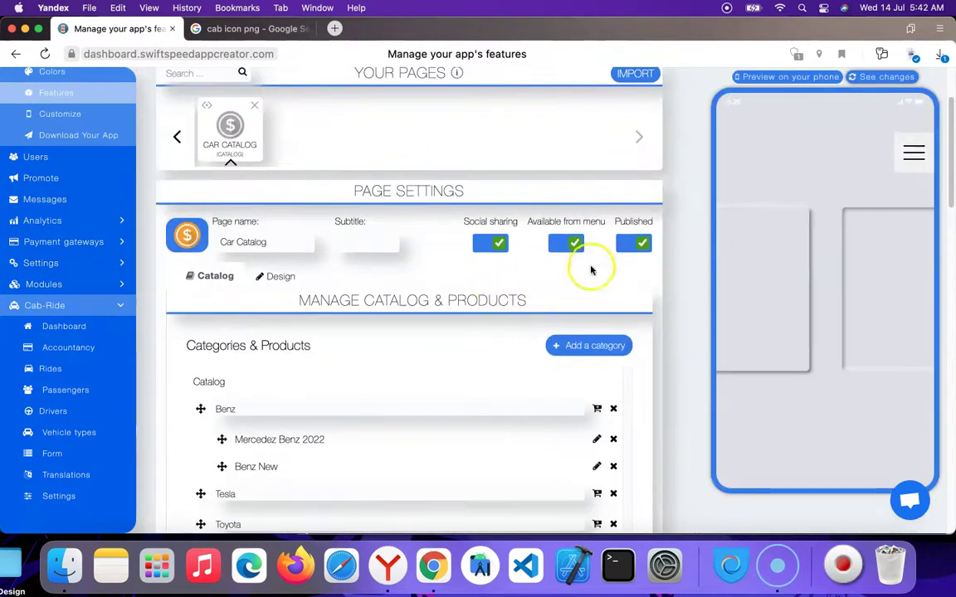
pyautogui.scroll(-1, 458, 256)
pyautogui.scroll(-3, 355, 363)
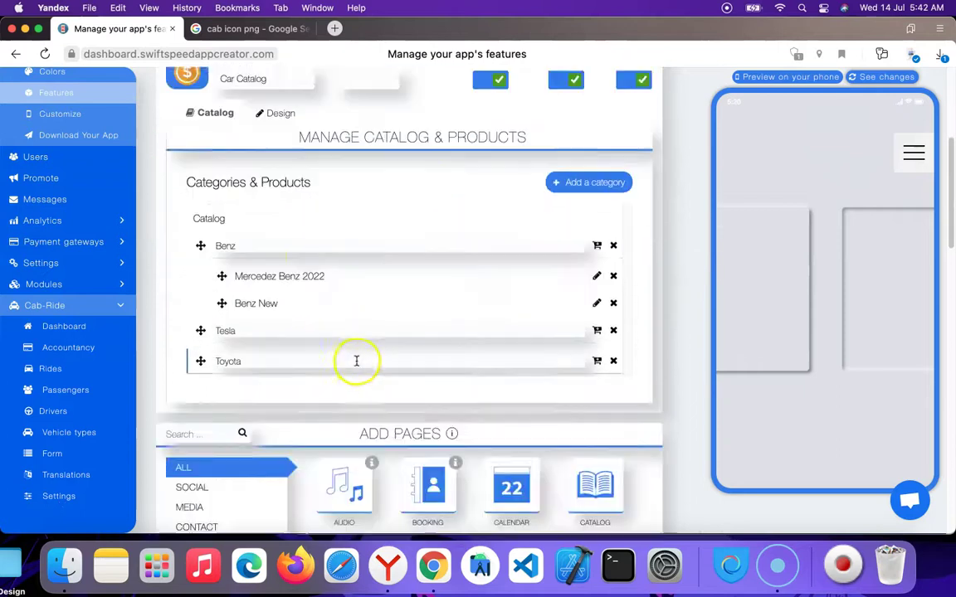
pyautogui.scroll(2, 397, 320)
pyautogui.scroll(1, 396, 320)
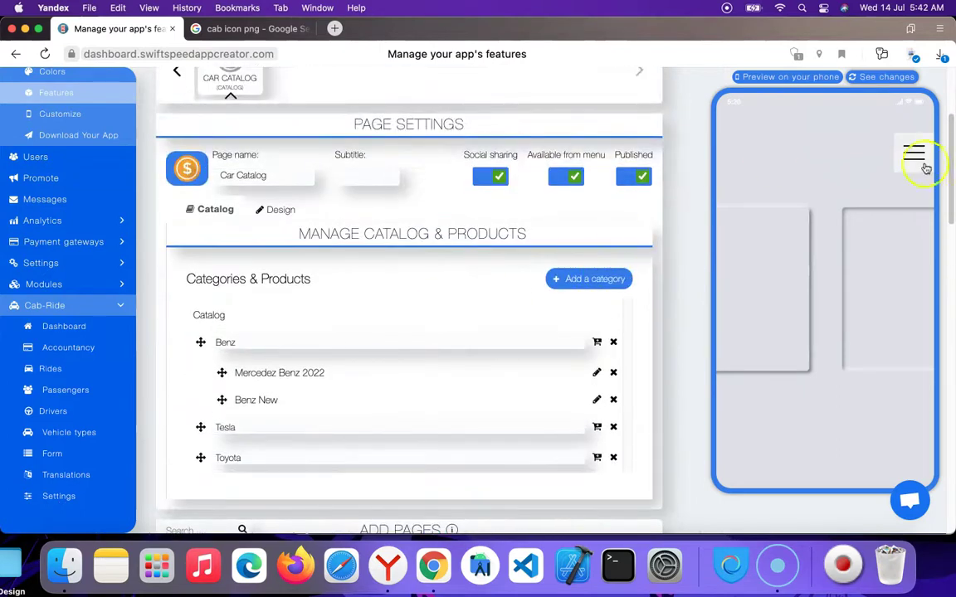
# Step: Refresh the phone preview and view the Benz products on the Car Catalog page
pyautogui.click(883, 77)
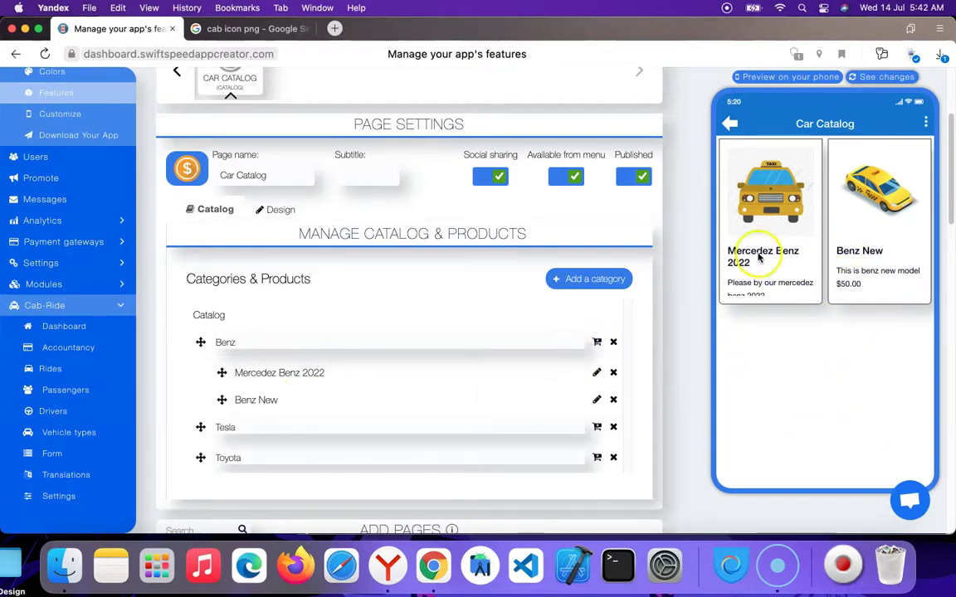
pyautogui.scroll(-1, 764, 261)
pyautogui.scroll(-2, 758, 285)
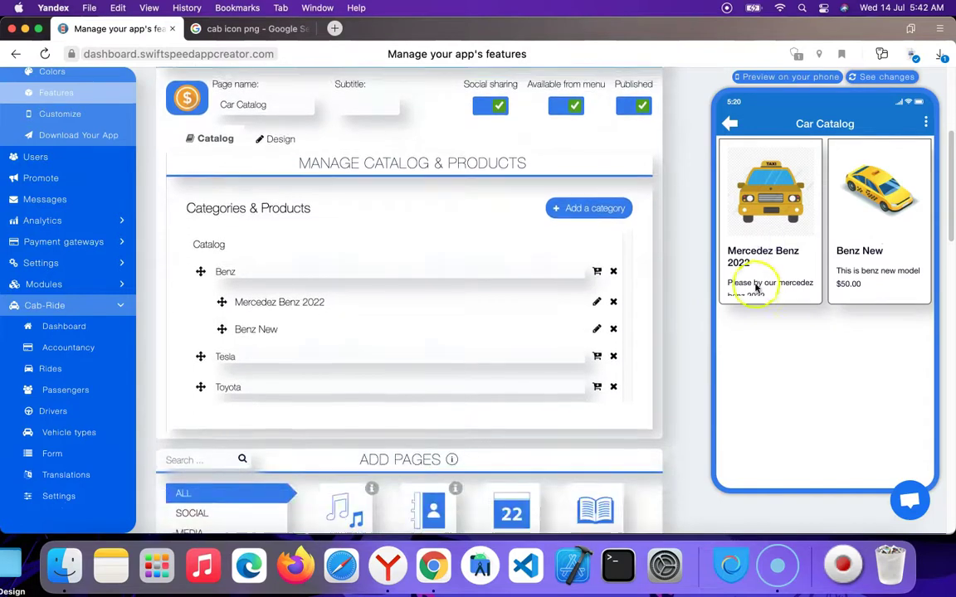
pyautogui.scroll(2, 763, 293)
pyautogui.scroll(-1, 771, 281)
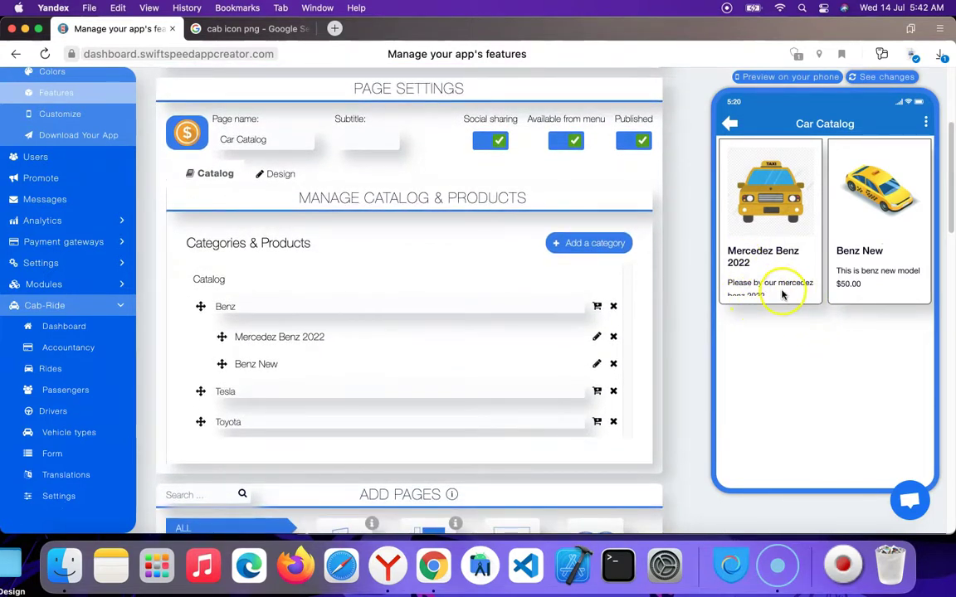
# Step: Open Mercedez Benz 2022 in the phone preview and check its price, description and format prices
pyautogui.click(776, 253)
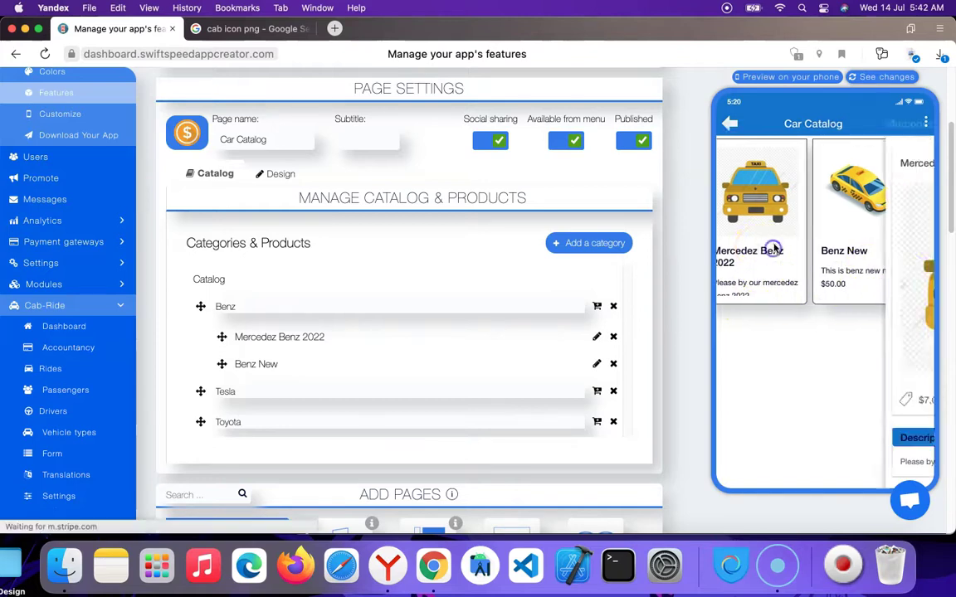
pyautogui.scroll(-3, 796, 247)
pyautogui.scroll(-10, 797, 247)
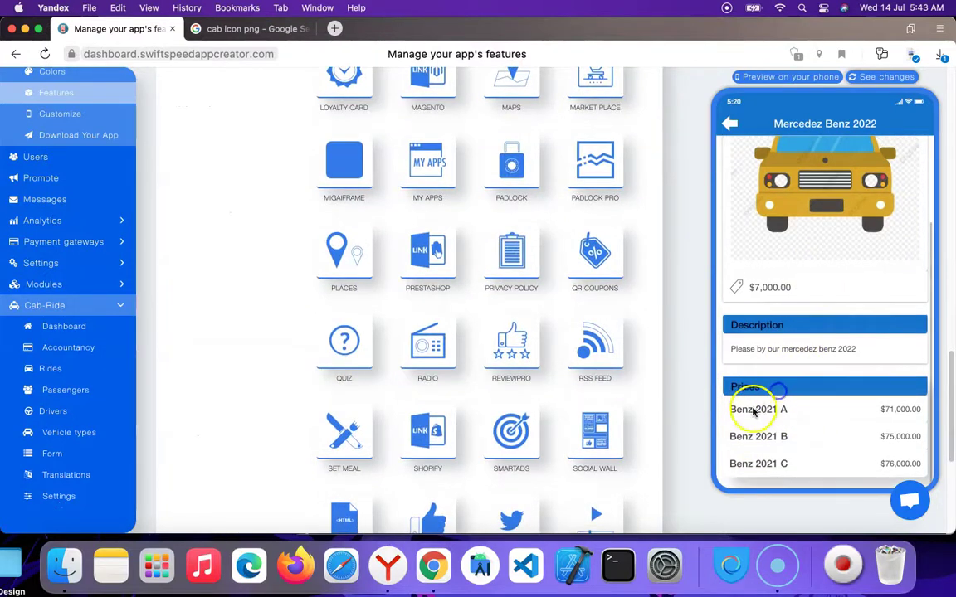
# Step: Open the Mercedez Benz 2022 product for editing and compare its picture, price and formats with the phone preview
pyautogui.scroll(10, 464, 182)
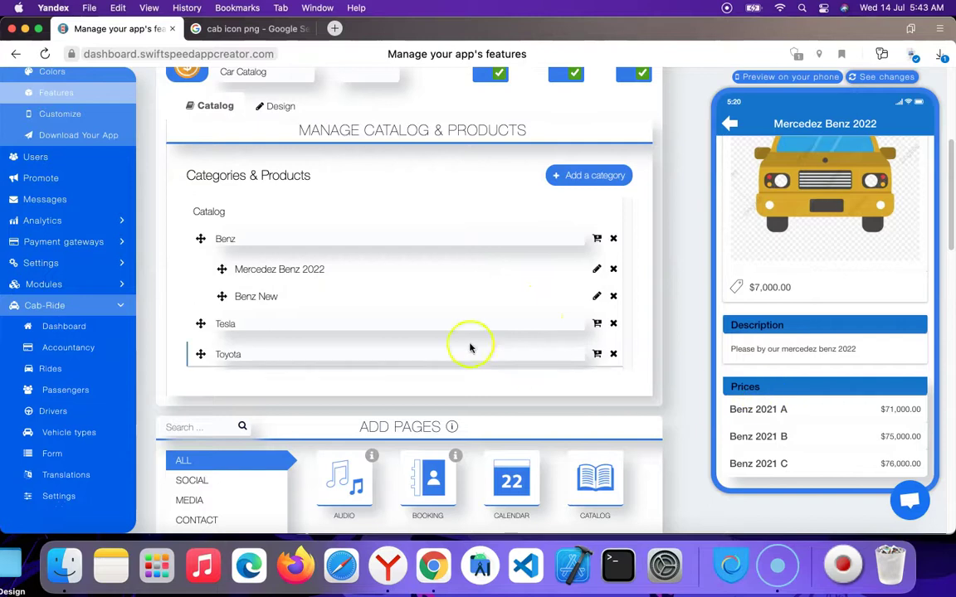
pyautogui.click(598, 271)
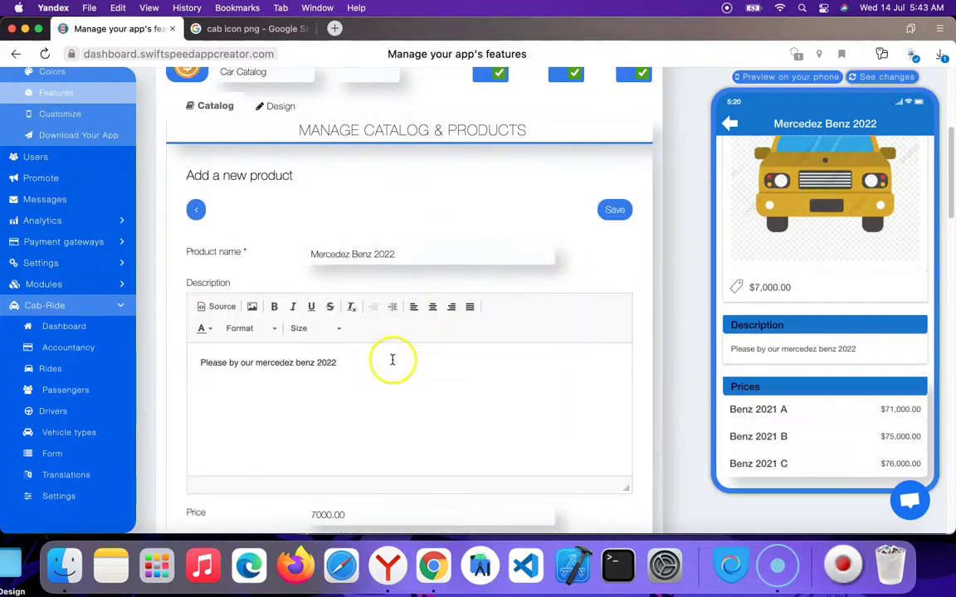
pyautogui.scroll(-3, 398, 340)
pyautogui.scroll(-5, 404, 326)
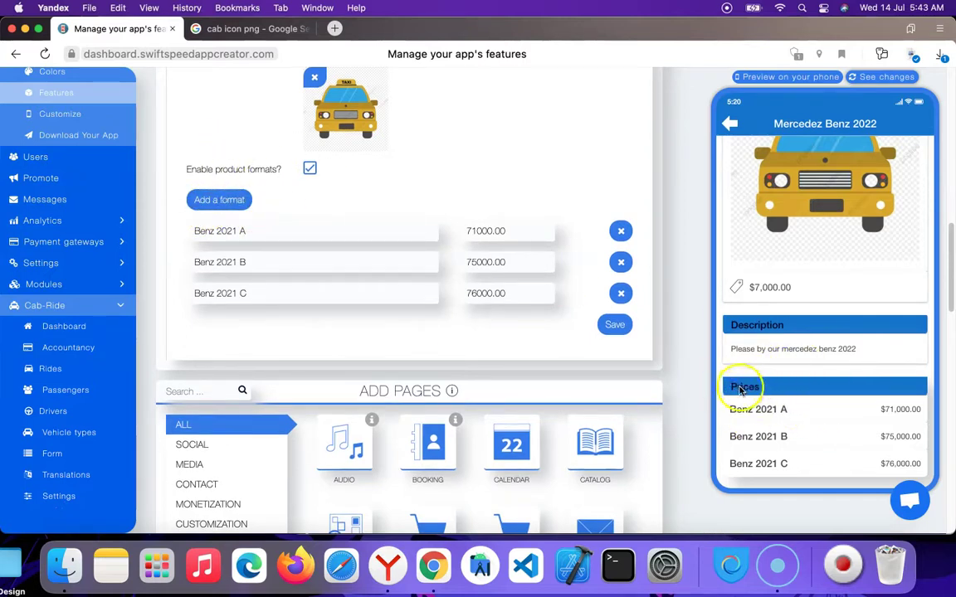
pyautogui.scroll(2, 734, 398)
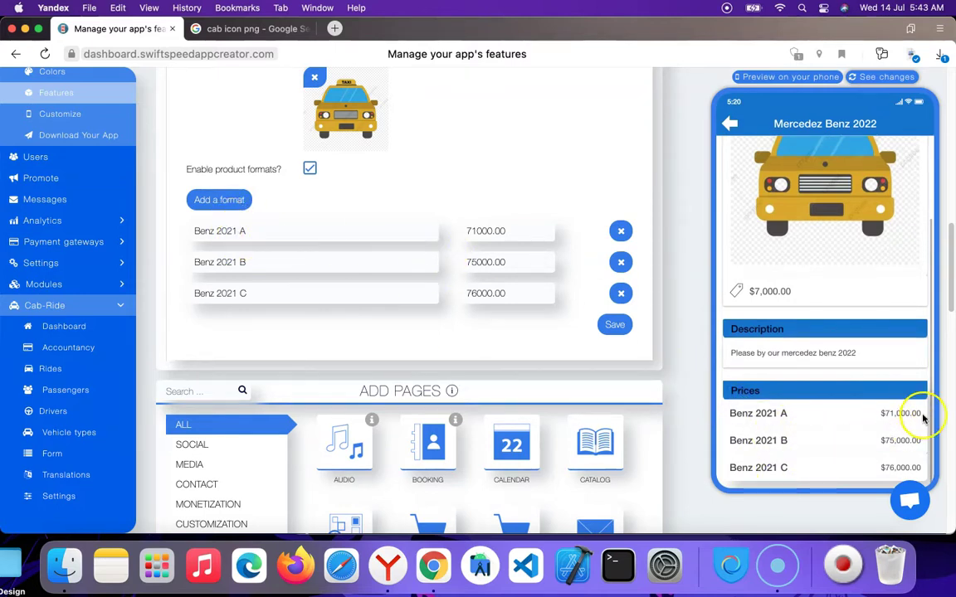
pyautogui.scroll(5, 872, 399)
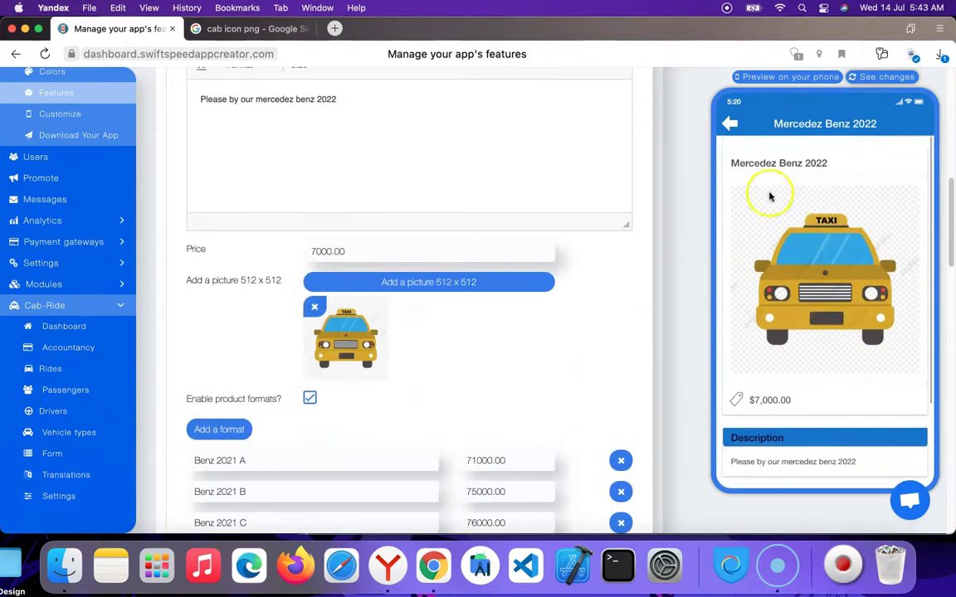
# Step: Return to the product list in the phone preview and open Benz New to check its picture, price and description
pyautogui.click(730, 123)
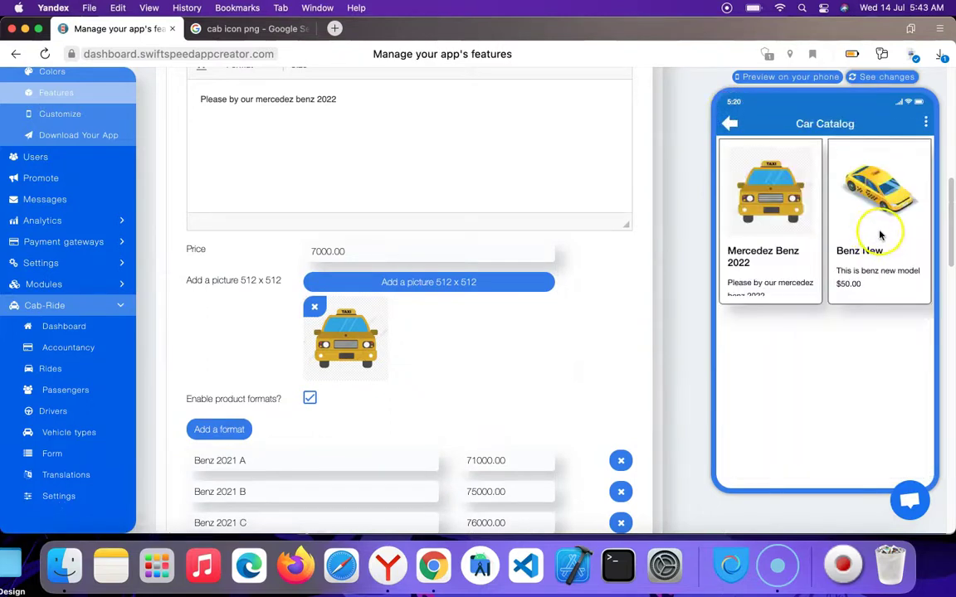
pyautogui.click(881, 236)
pyautogui.scroll(-3, 797, 365)
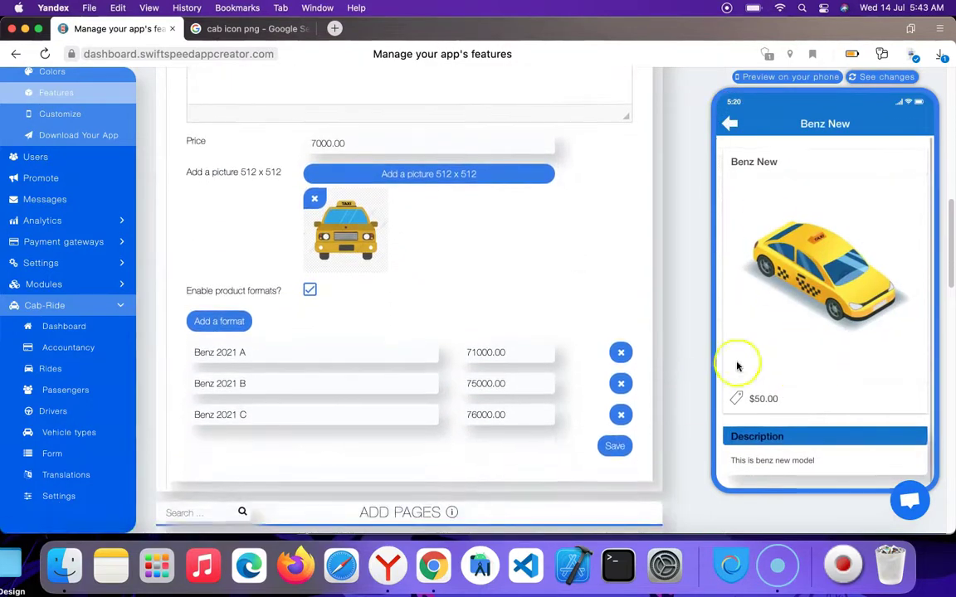
# Step: Leave the Mercedez Benz 2022 product form without saving and return the phone preview to the Car Catalog product list
pyautogui.scroll(5, 448, 195)
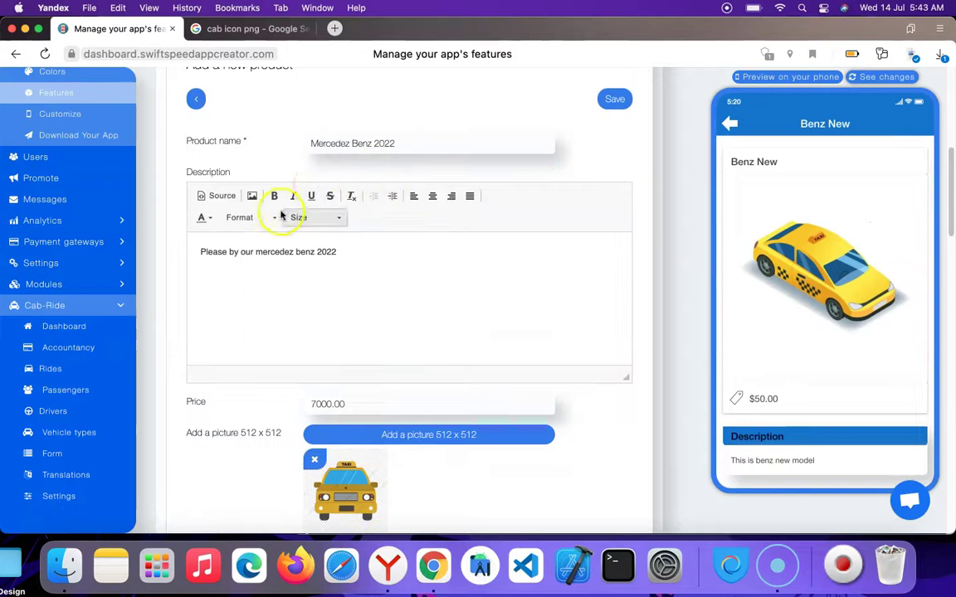
pyautogui.click(197, 100)
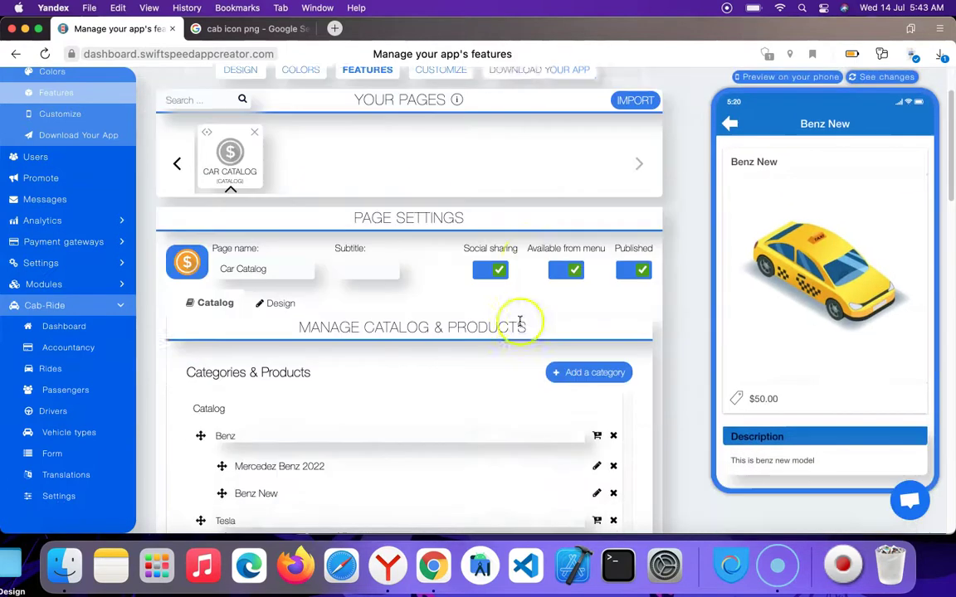
pyautogui.scroll(-3, 521, 322)
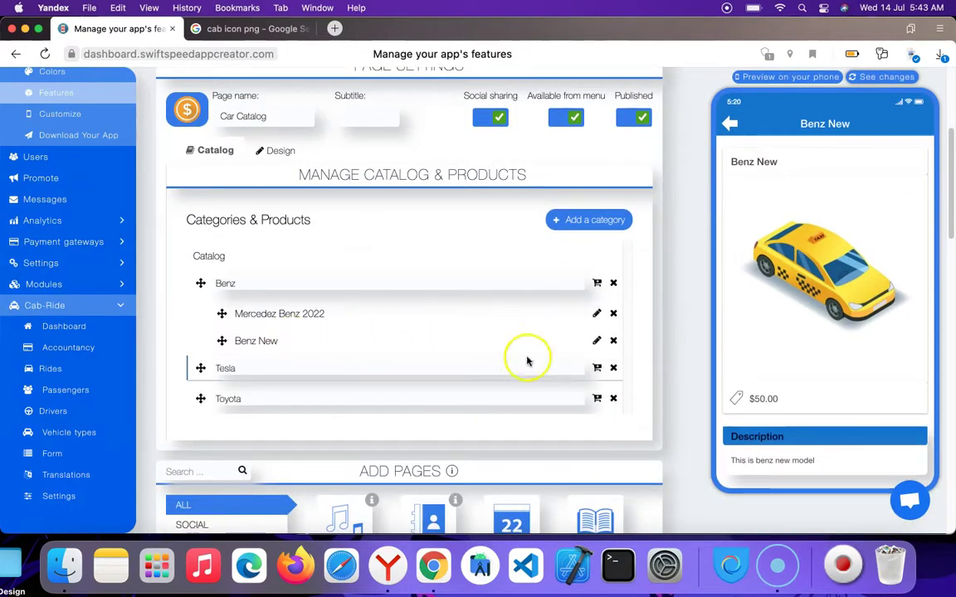
pyautogui.click(730, 122)
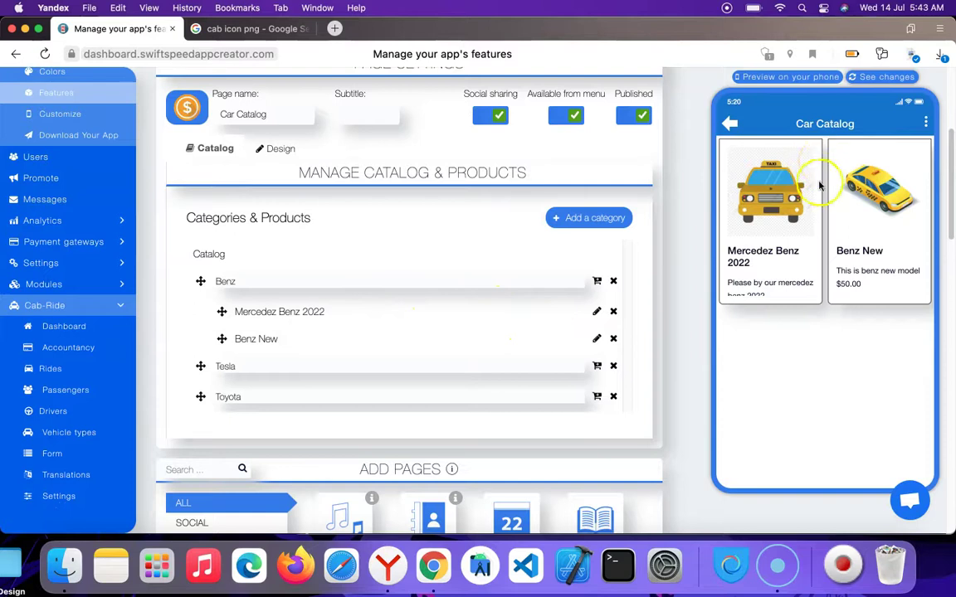
# Step: Look over the page types that can be added and the Car Catalog's page settings, categories and products
pyautogui.scroll(-5, 411, 341)
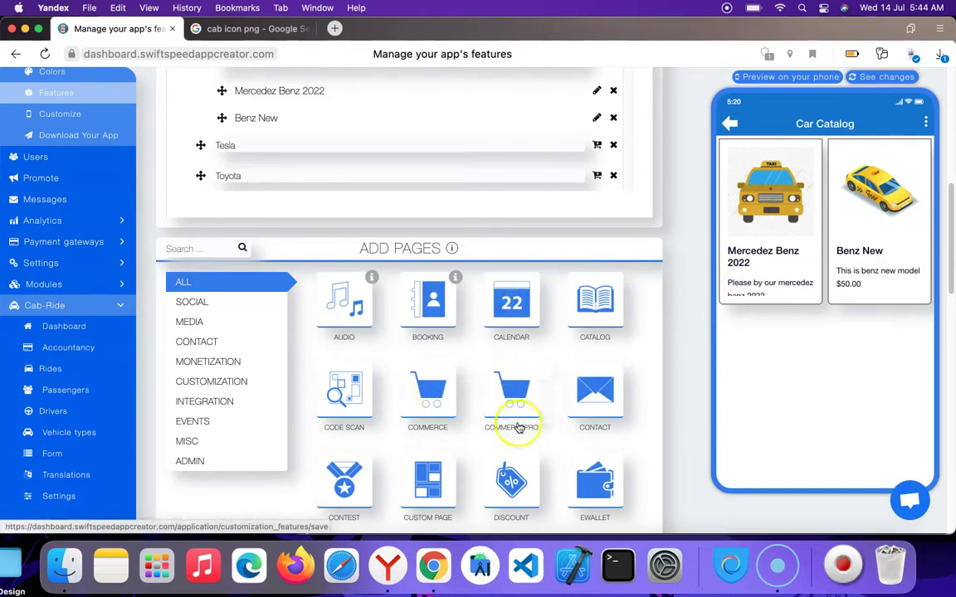
pyautogui.scroll(10, 559, 320)
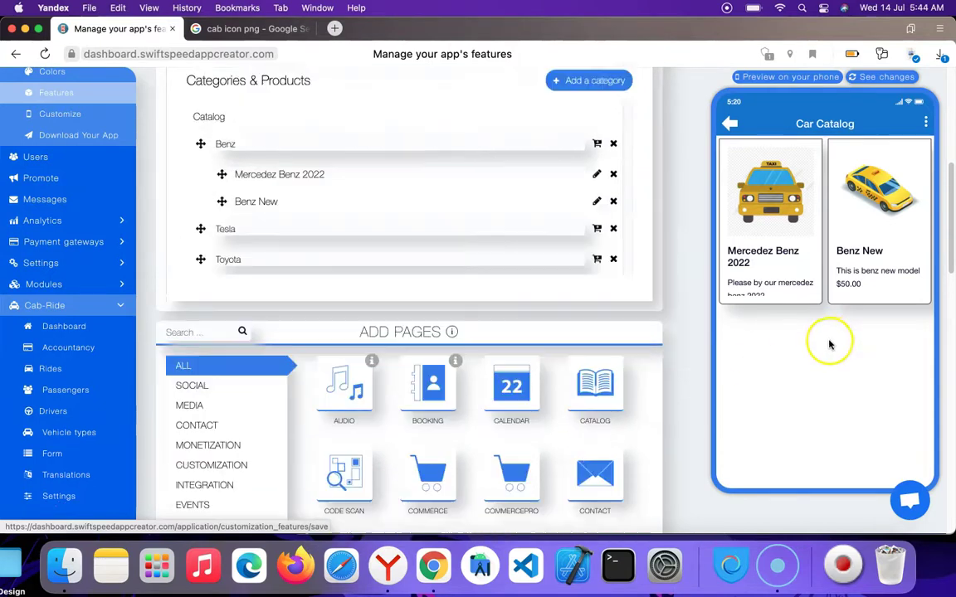
pyautogui.scroll(-6, 572, 278)
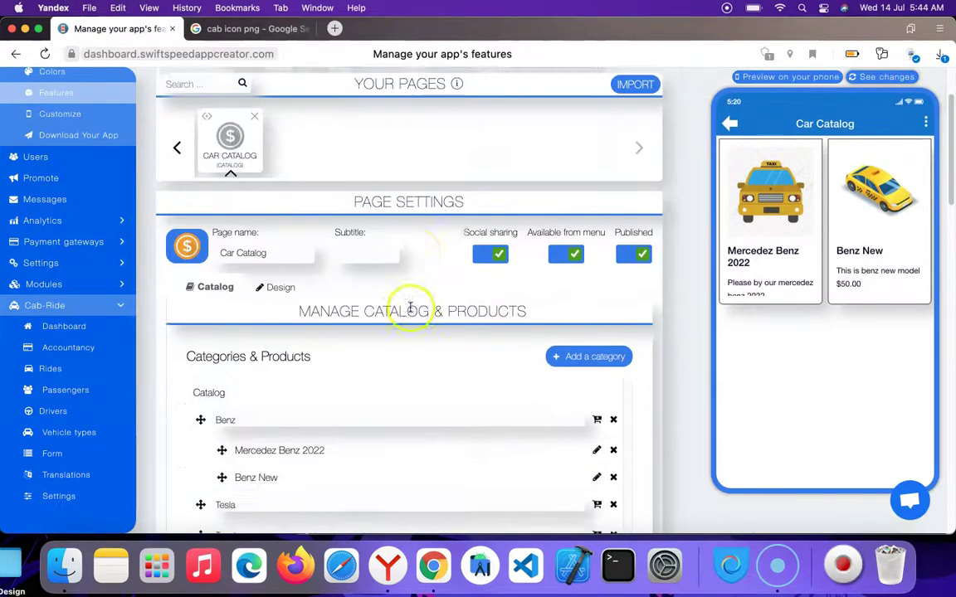
pyautogui.scroll(3, 264, 189)
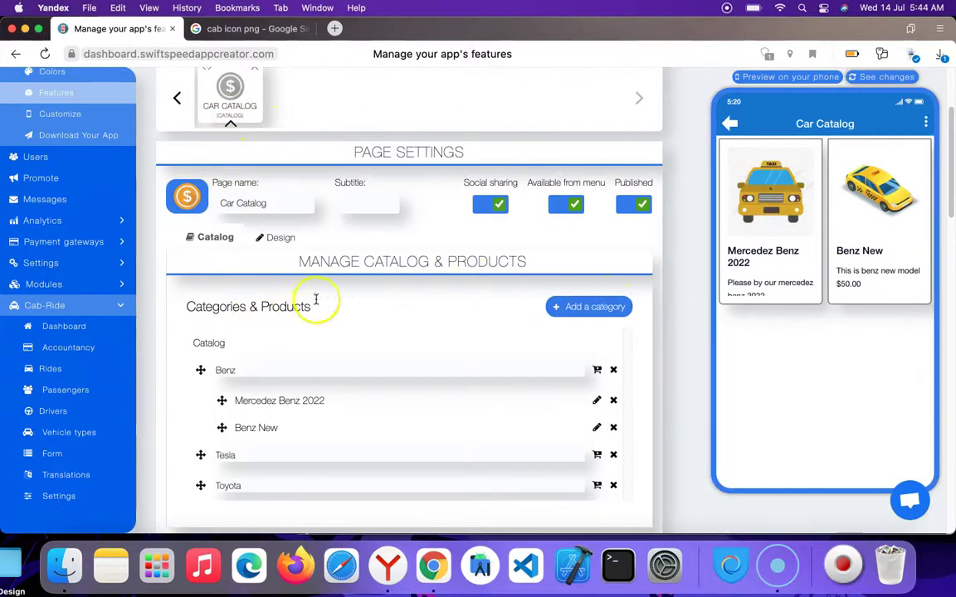
pyautogui.scroll(-2, 374, 295)
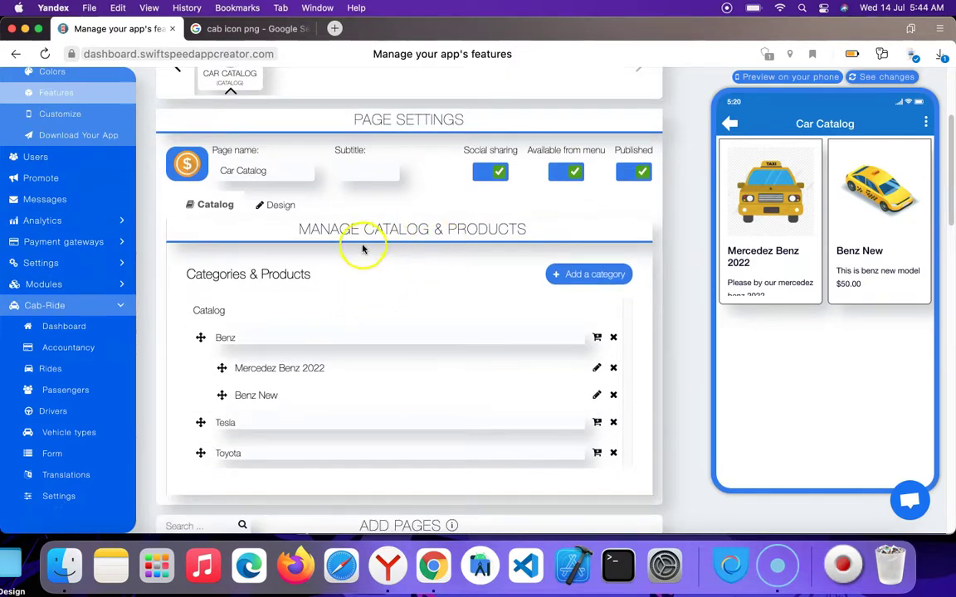
pyautogui.scroll(3, 338, 243)
pyautogui.moveTo(235, 160)
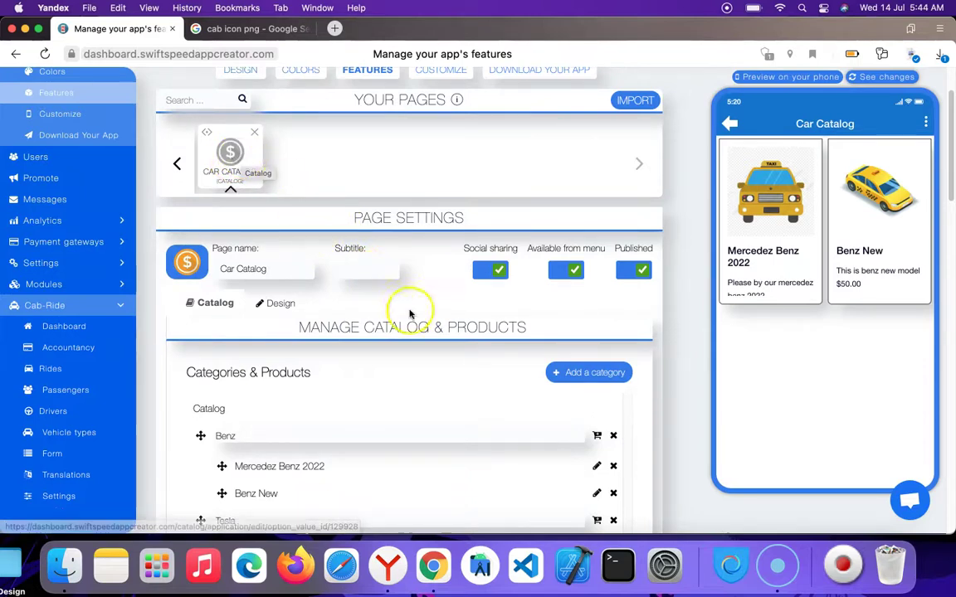
pyautogui.scroll(-1, 406, 319)
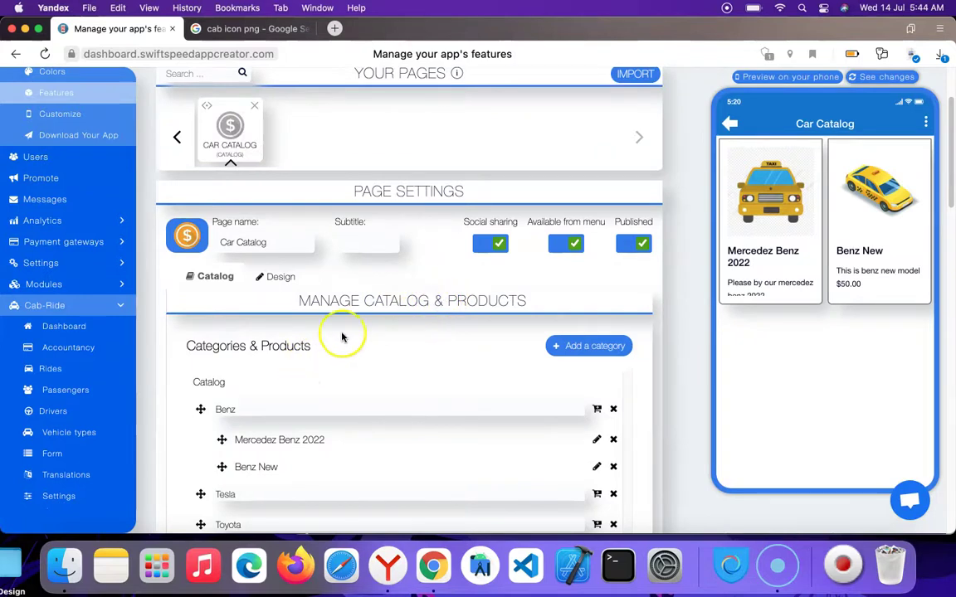
pyautogui.scroll(-5, 341, 337)
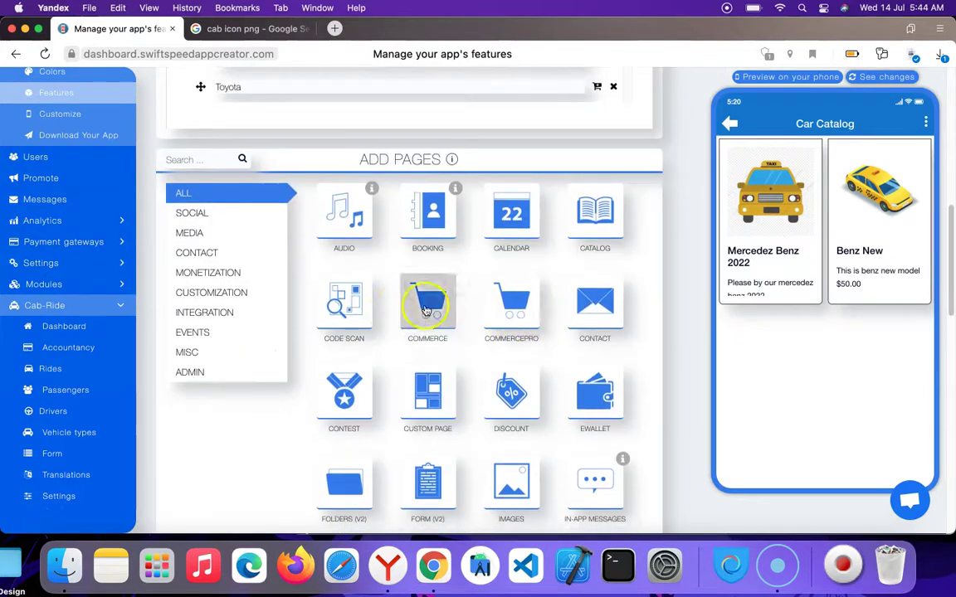
pyautogui.scroll(3, 427, 299)
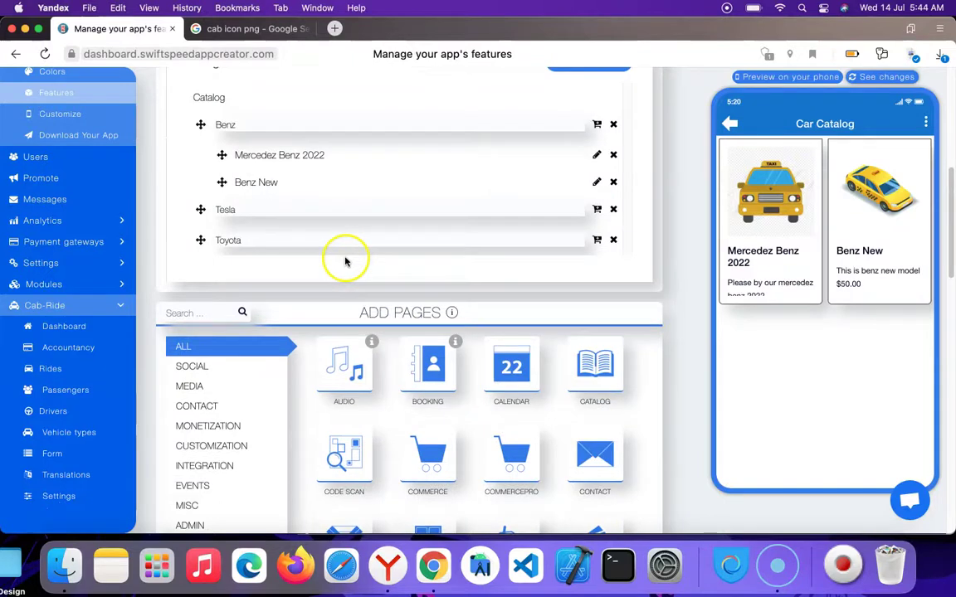
pyautogui.scroll(3, 345, 261)
pyautogui.scroll(3, 352, 247)
pyautogui.scroll(2, 382, 247)
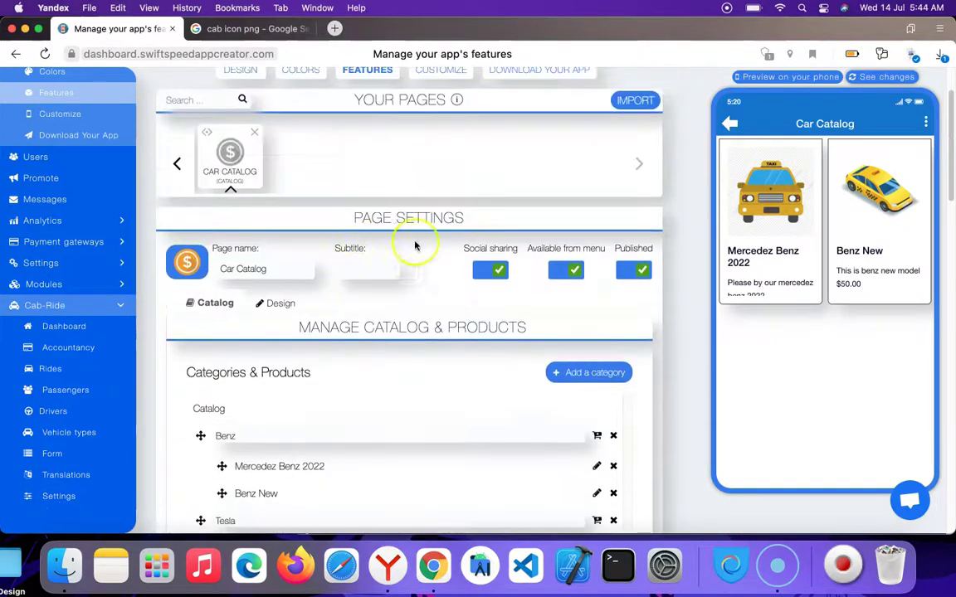